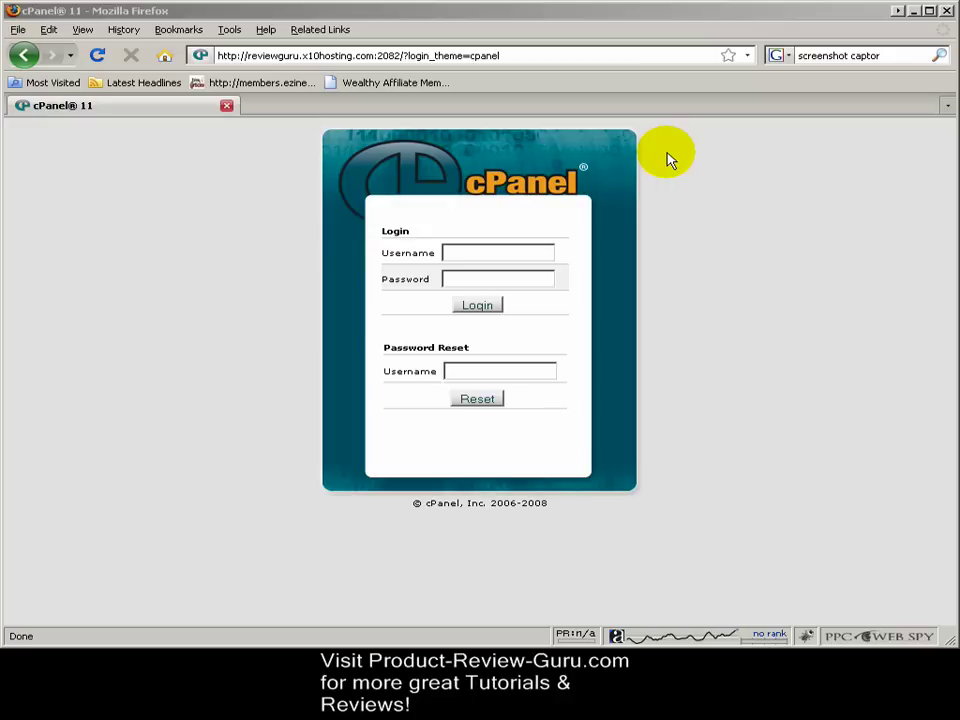
Step: Log in to the x10hosting cPanel with the account username and password
{"action": "left_click", "coordinate": [459, 253]}
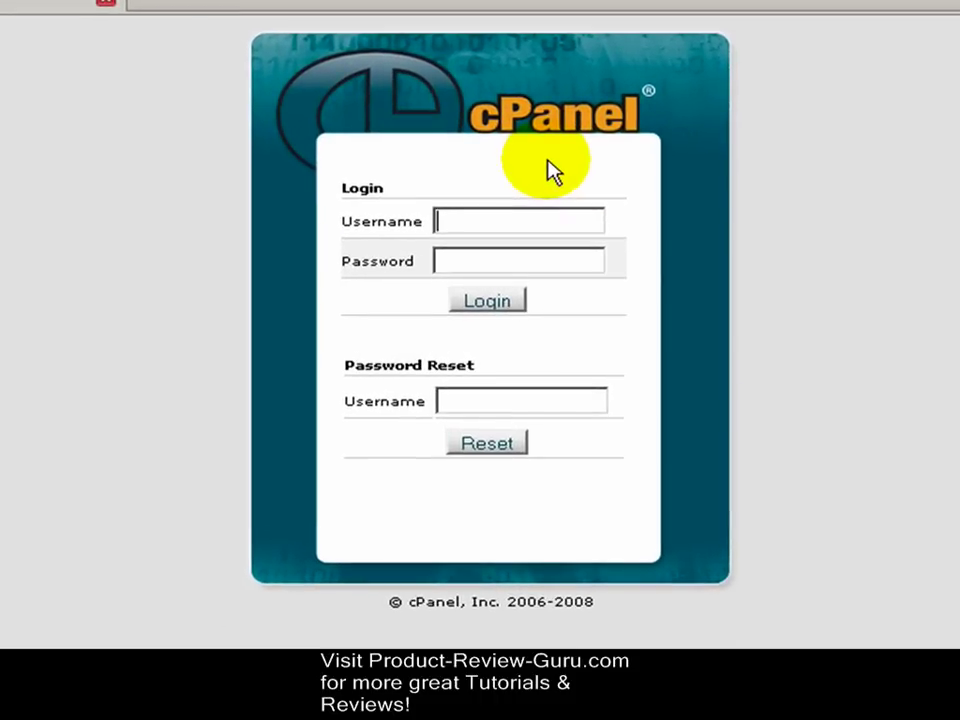
{"action": "type", "text": "nekrozon"}
{"action": "key", "text": "Tab"}
{"action": "type", "text": "********"}
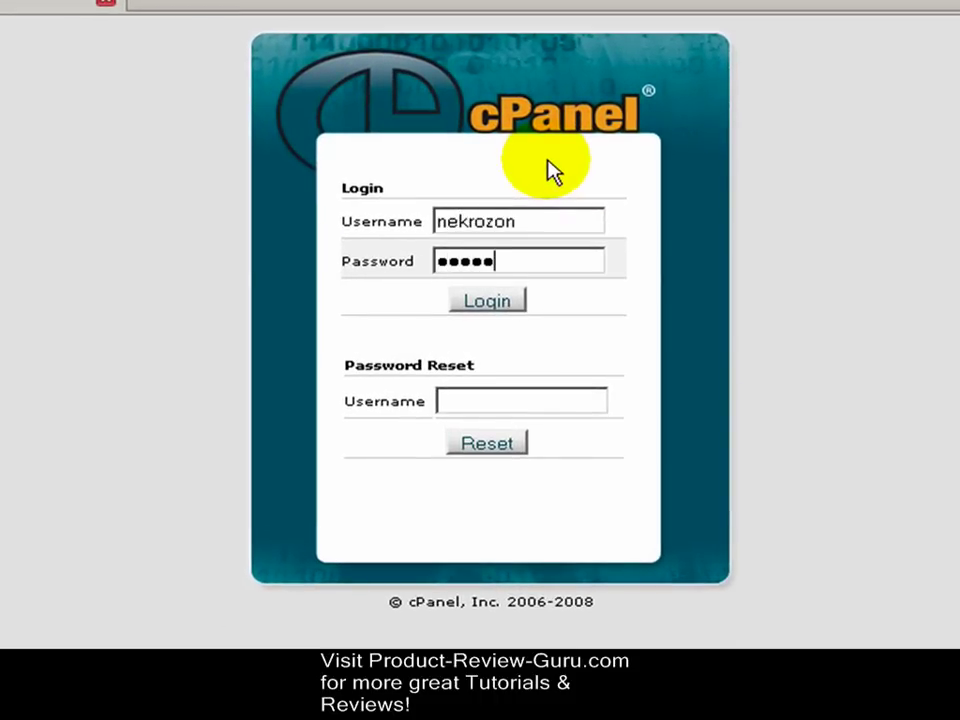
{"action": "left_click", "coordinate": [505, 299]}
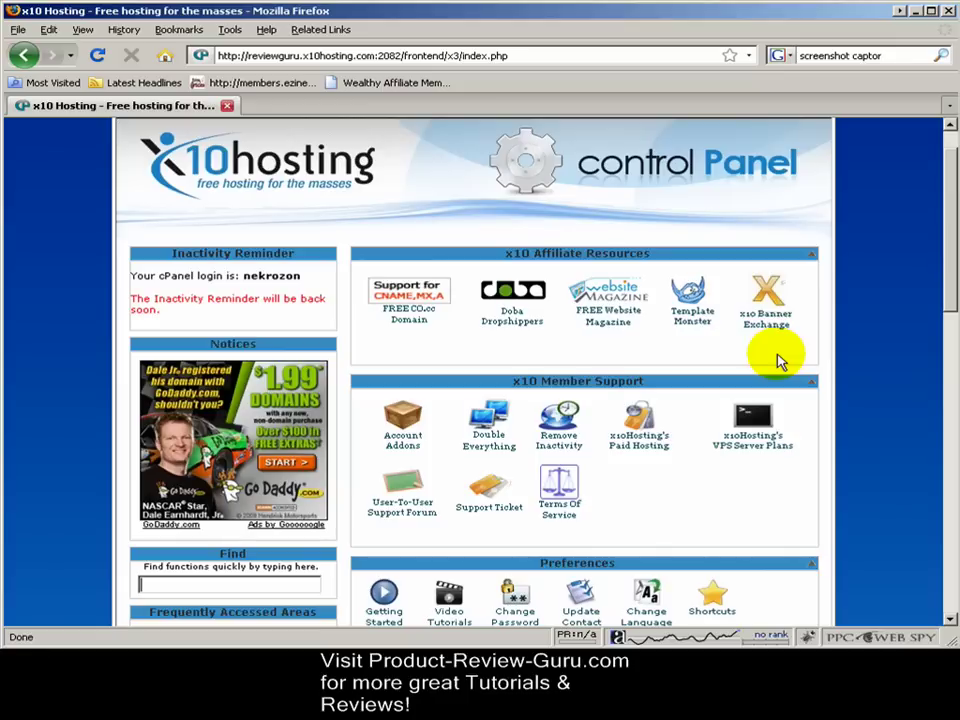
Step: Scroll down the cPanel home to Software / Services, where Fantastico De Luxe is listed
{"action": "scroll", "coordinate": [780, 362], "scroll_direction": "down", "scroll_amount": 1}
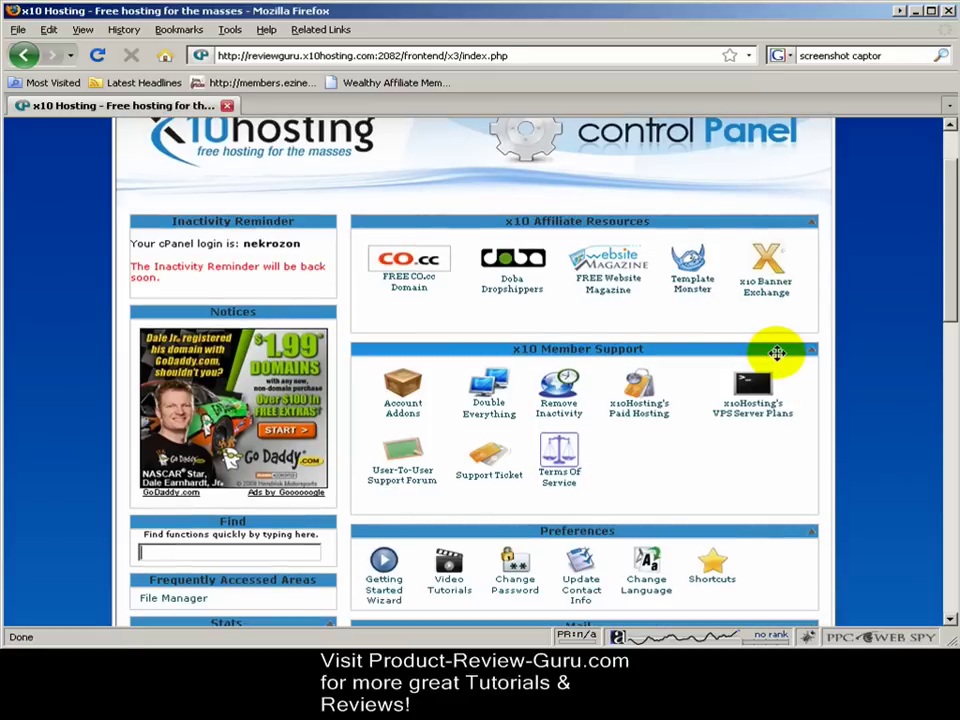
{"action": "scroll", "coordinate": [778, 356], "scroll_direction": "down", "scroll_amount": 8}
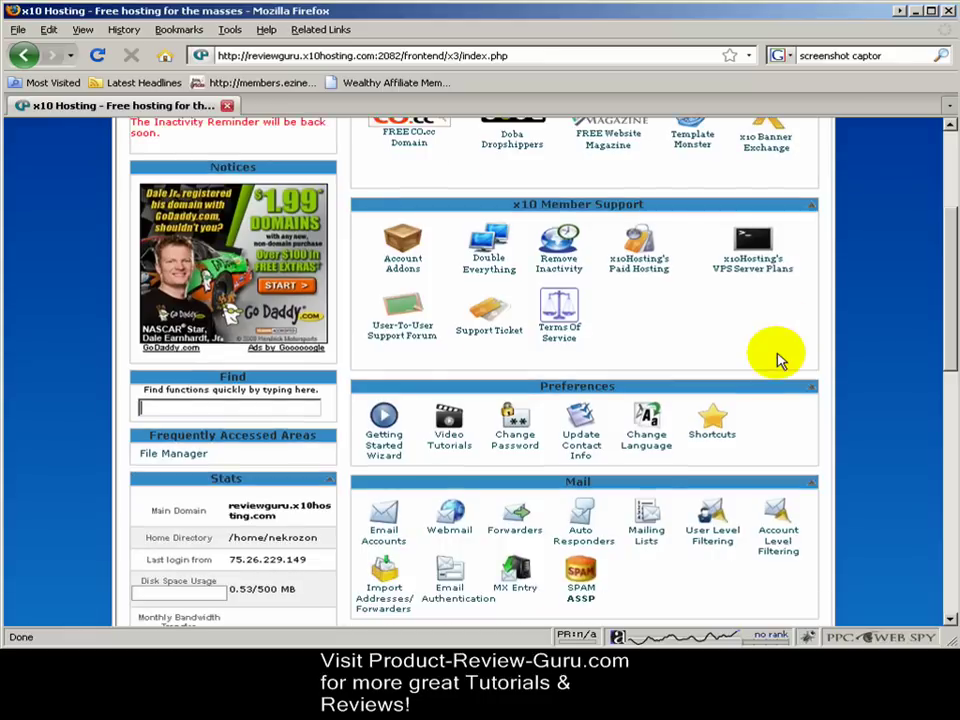
{"action": "scroll", "coordinate": [780, 360], "scroll_direction": "down", "scroll_amount": 7}
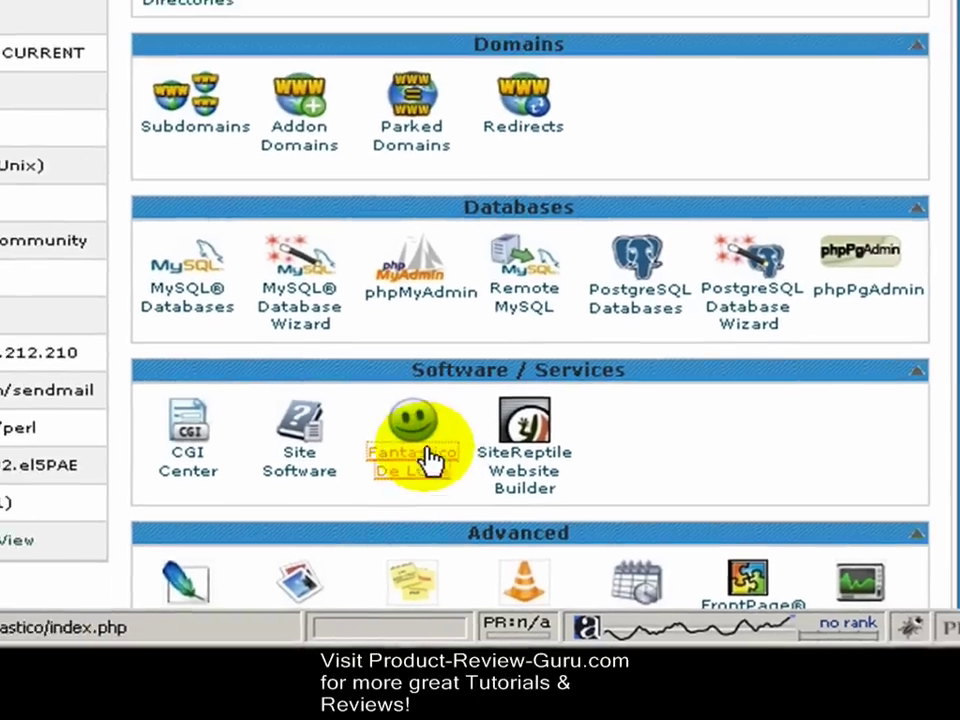
Step: Open Fantastico De Luxe's WordPress page and note the available version 2.7.1
{"action": "left_click", "coordinate": [428, 460]}
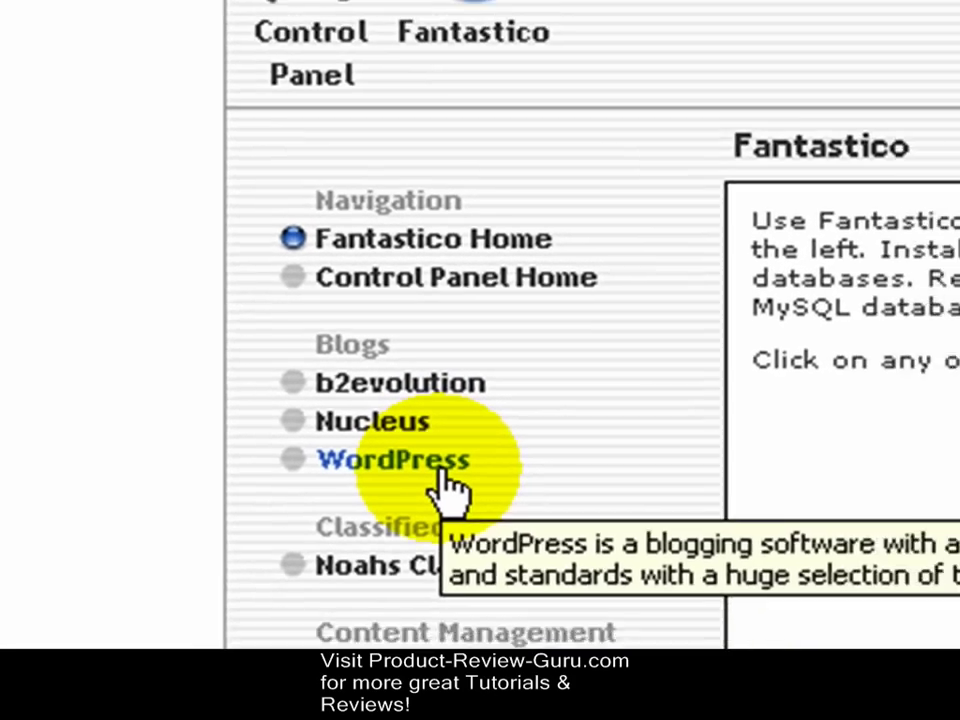
{"action": "left_click", "coordinate": [490, 505]}
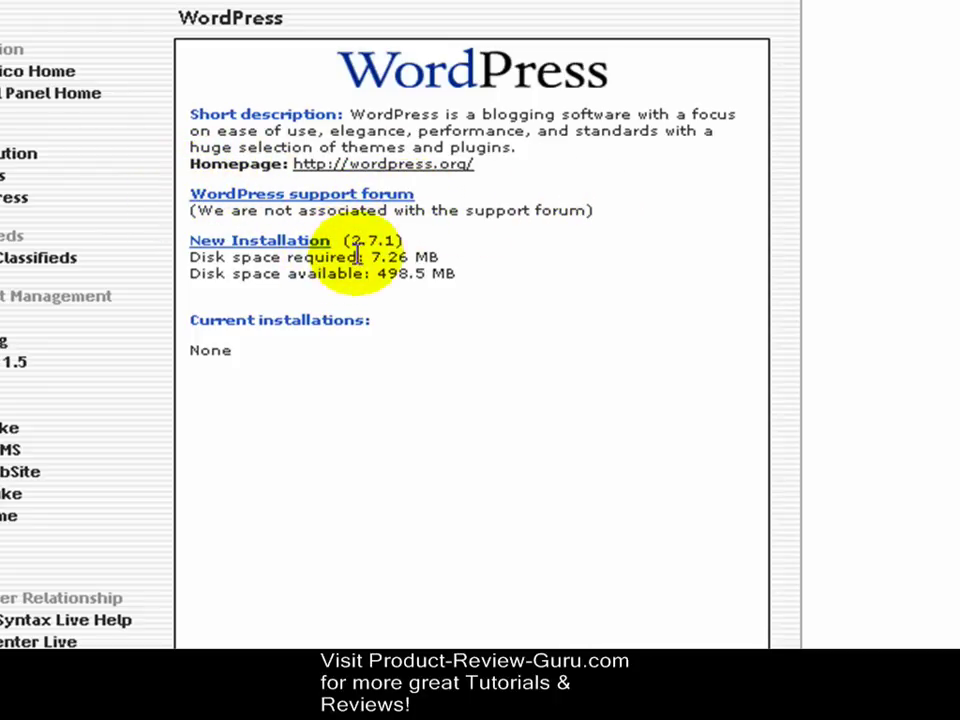
{"action": "left_click_drag", "start_coordinate": [406, 244], "coordinate": [342, 242]}
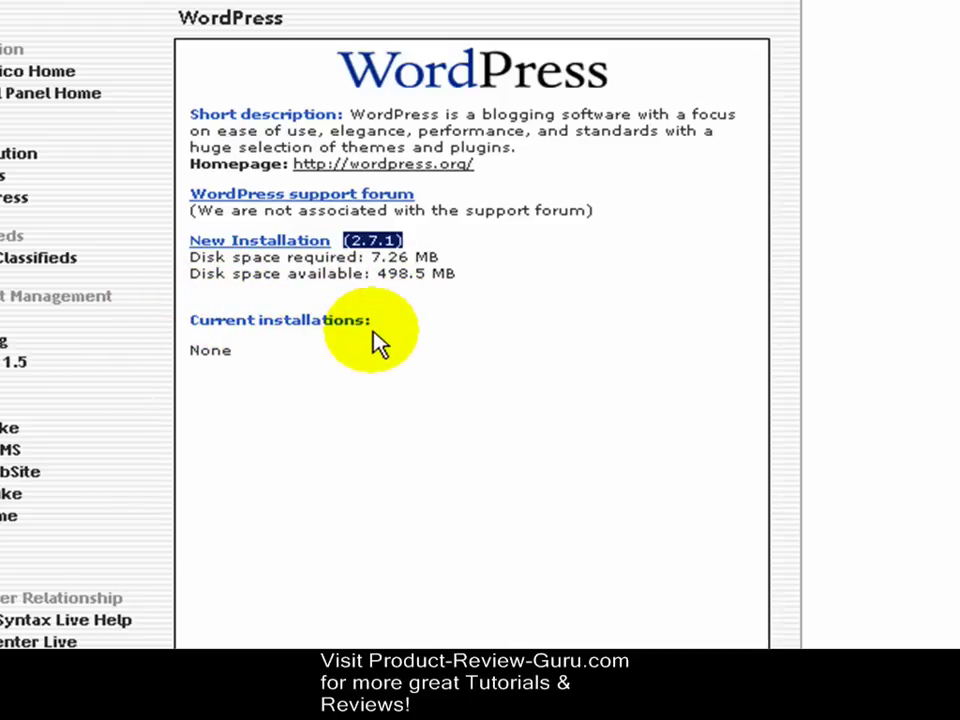
Step: Start a new WordPress installation, leaving the install directory empty for a root-domain install
{"action": "left_click", "coordinate": [312, 246]}
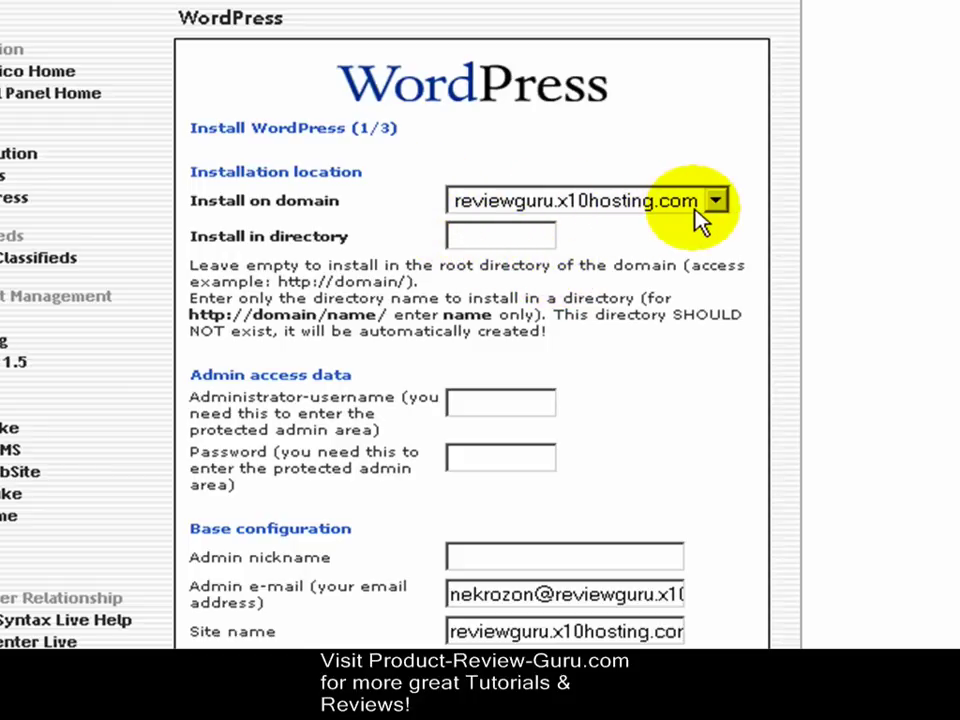
{"action": "left_click", "coordinate": [553, 244]}
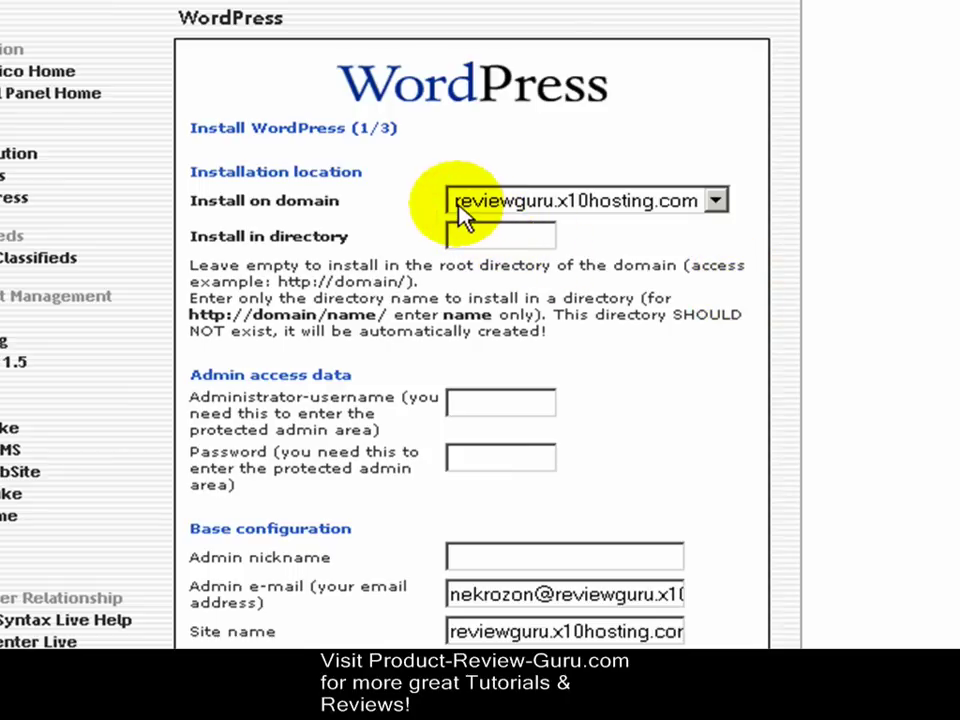
{"action": "left_click_drag", "start_coordinate": [243, 316], "coordinate": [317, 315]}
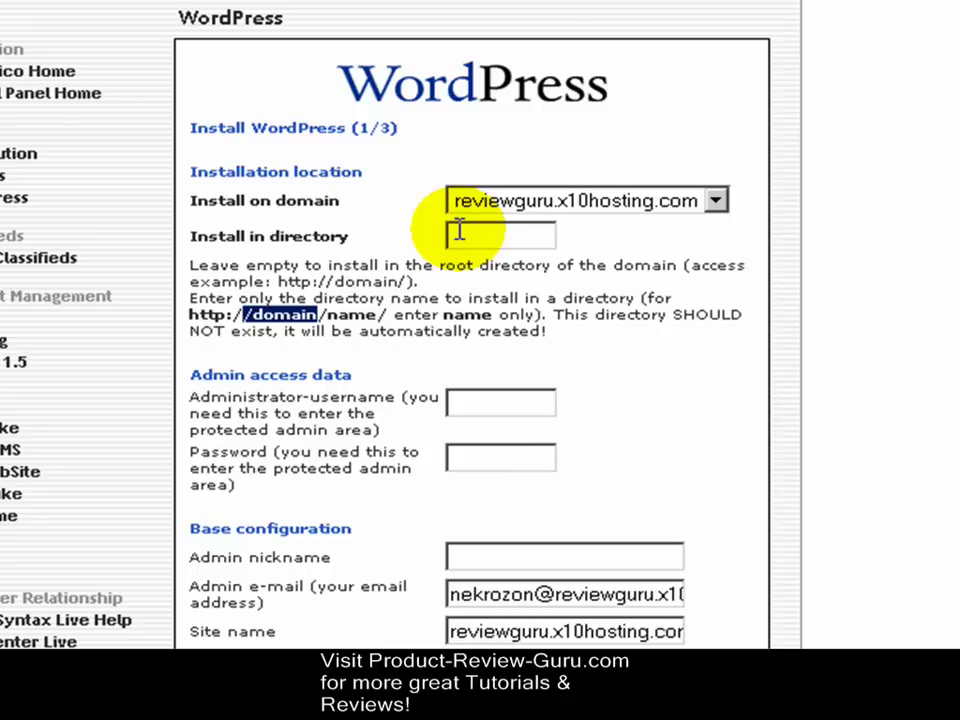
{"action": "left_click", "coordinate": [459, 231]}
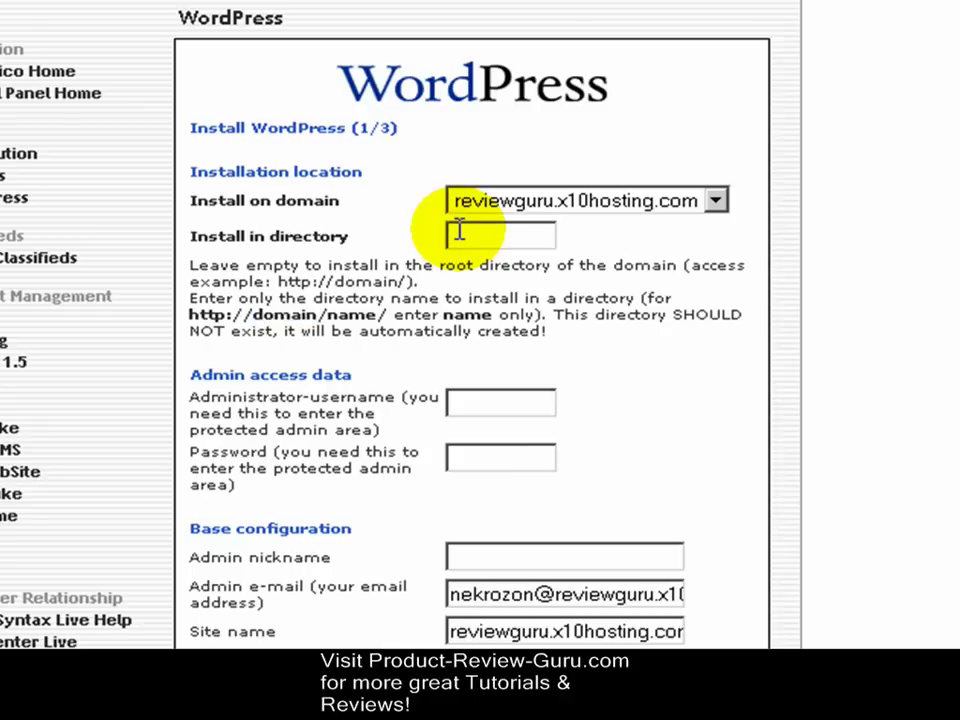
{"action": "type", "text": "wordpress"}
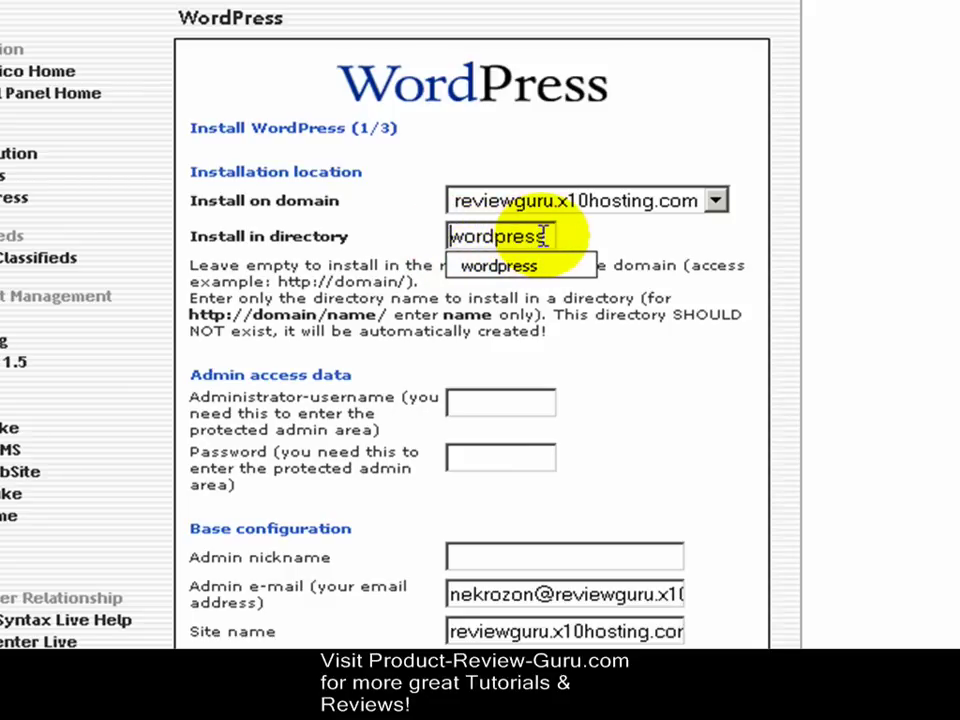
{"action": "left_click_drag", "start_coordinate": [546, 236], "coordinate": [396, 223]}
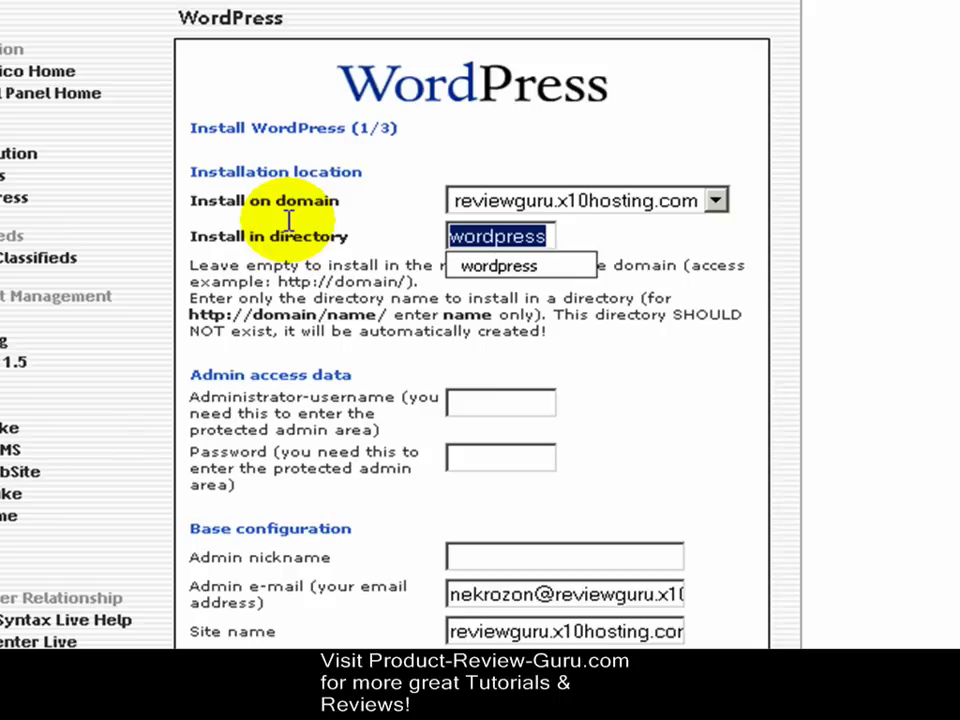
{"action": "type", "text": "Word"}
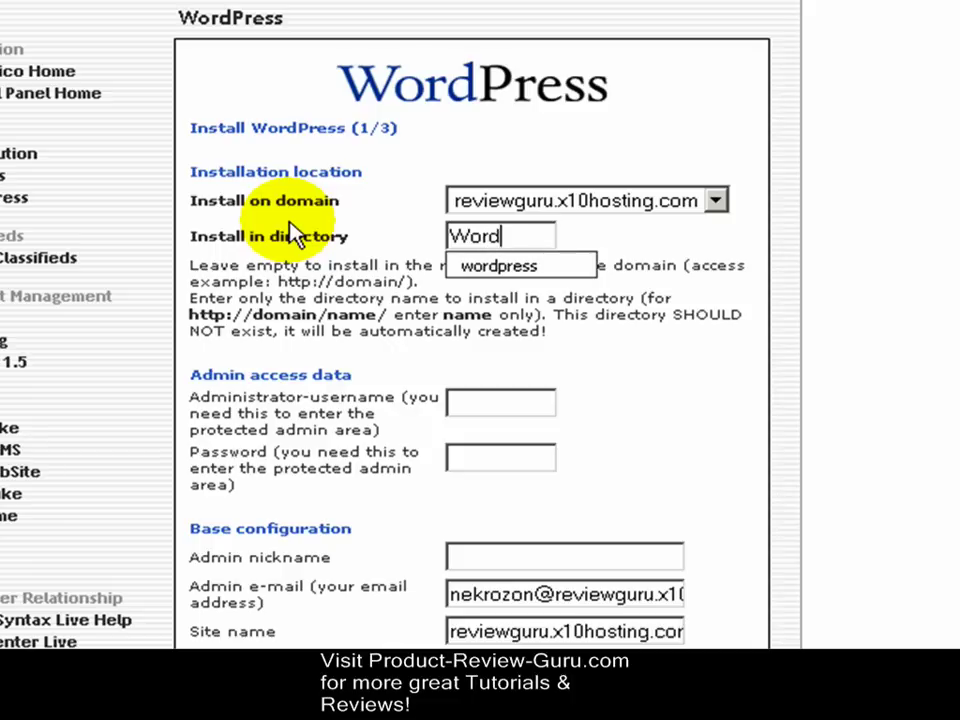
{"action": "type", "text": "Press"}
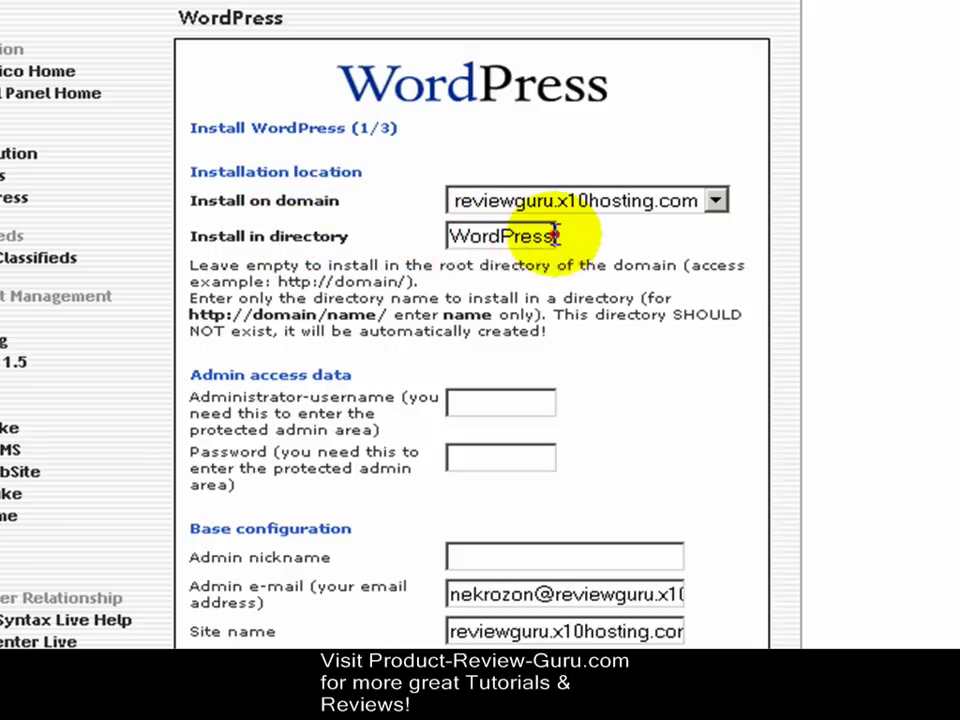
{"action": "left_click_drag", "start_coordinate": [557, 236], "coordinate": [355, 230]}
{"action": "type", "text": "wordpress"}
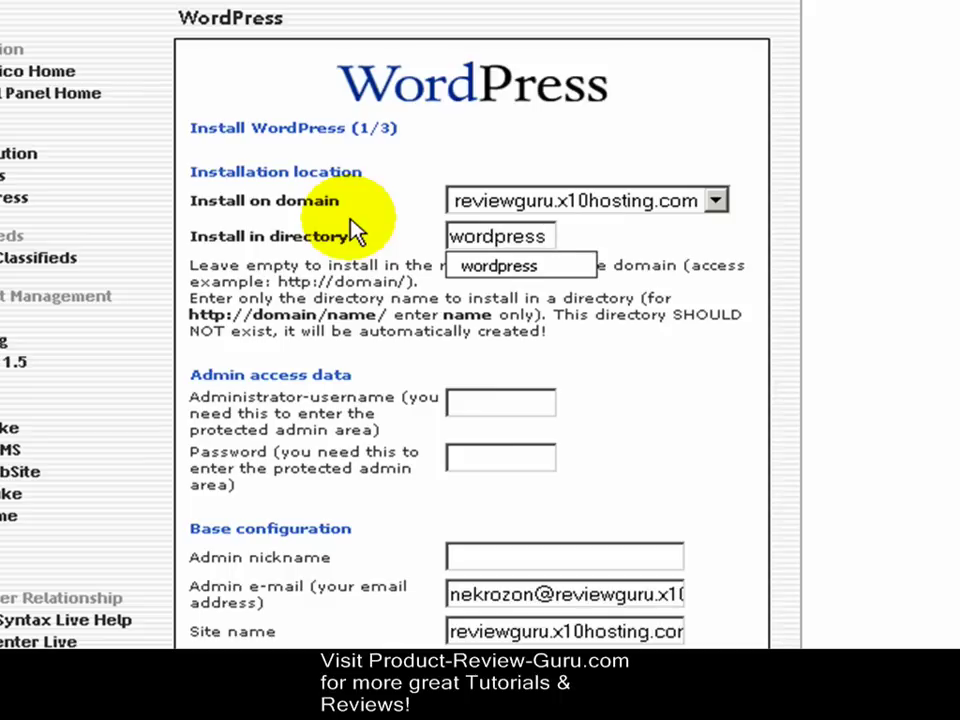
{"action": "key", "text": "BackSpace"}
{"action": "key", "text": "BackSpace"}
{"action": "key", "text": "BackSpace"}
{"action": "key", "text": "BackSpace"}
{"action": "key", "text": "BackSpace"}
{"action": "key", "text": "BackSpace"}
{"action": "key", "text": "BackSpace"}
{"action": "key", "text": "BackSpace"}
{"action": "key", "text": "BackSpace"}
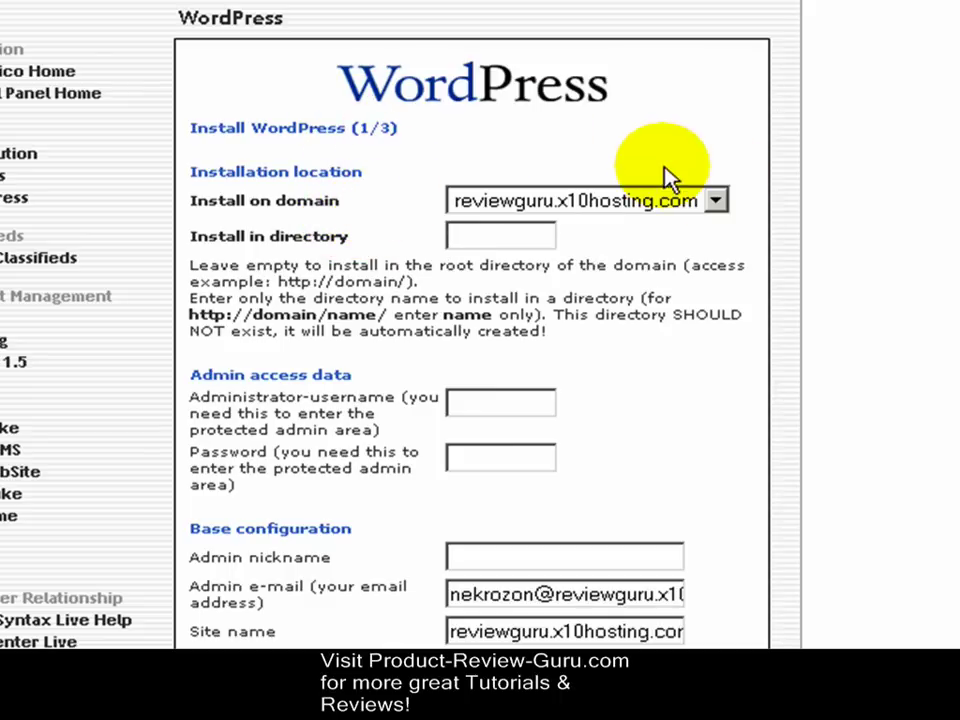
{"action": "scroll", "coordinate": [484, 272], "scroll_direction": "down", "scroll_amount": 1}
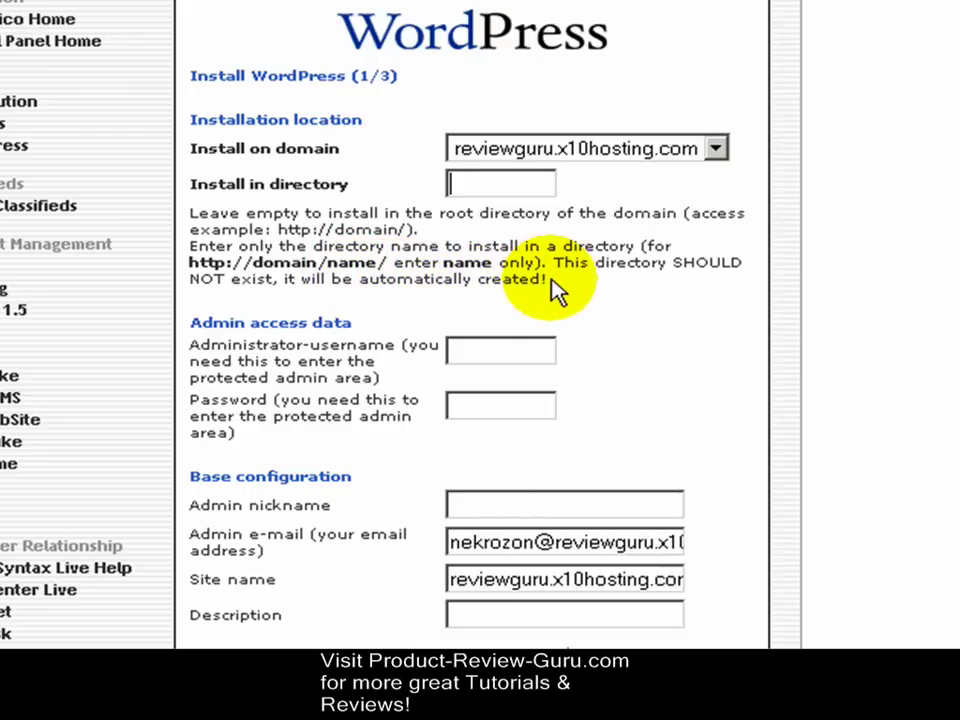
Step: Enter the administrator username and password in the install form
{"action": "left_click", "coordinate": [508, 342]}
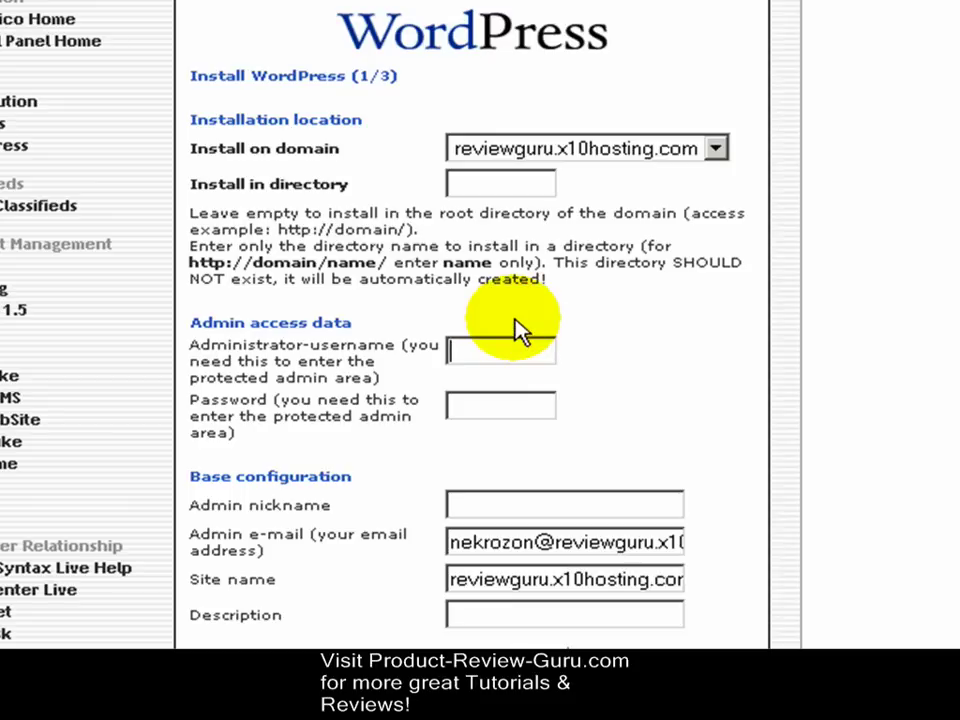
{"action": "key", "text": "Tab"}
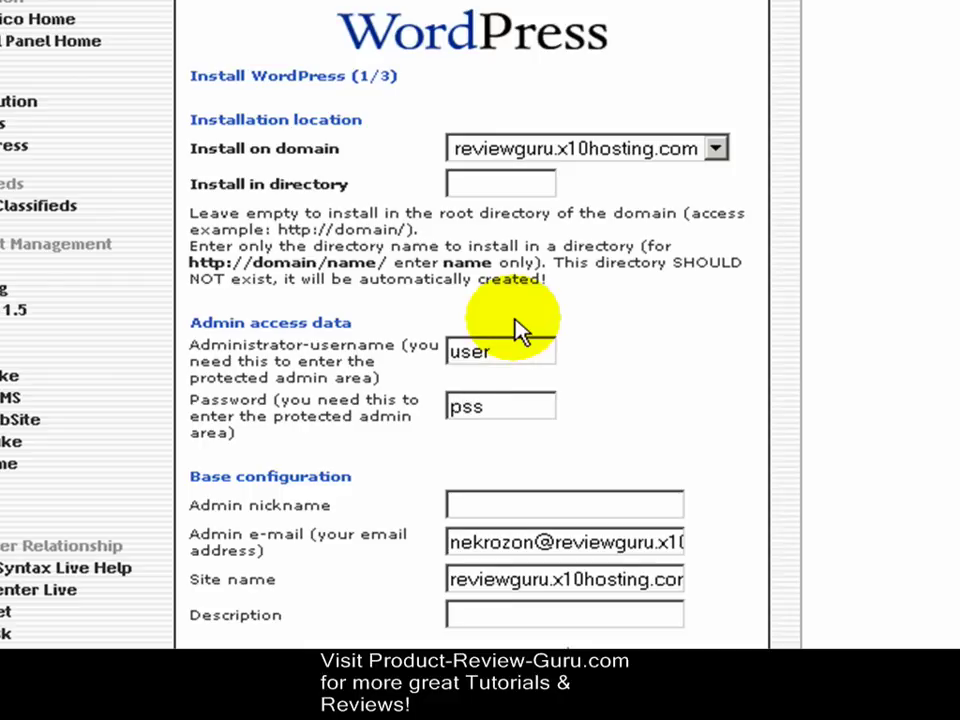
{"action": "left_click", "coordinate": [527, 320]}
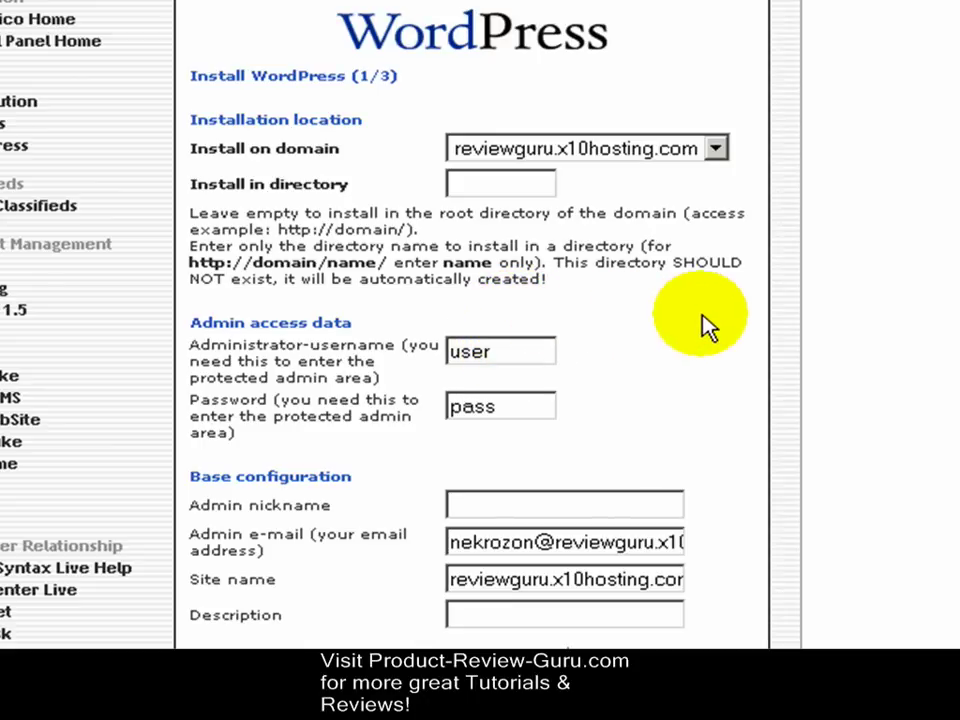
Step: Fill the admin nickname from the saved suggestion and append 123
{"action": "scroll", "coordinate": [708, 326], "scroll_direction": "down", "scroll_amount": 2}
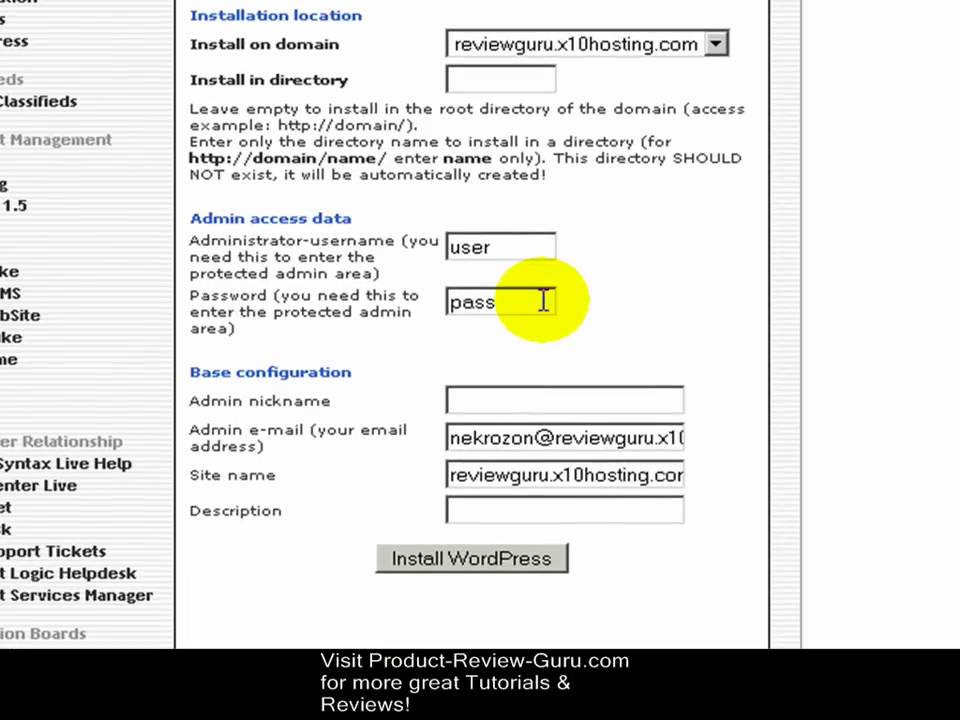
{"action": "left_click", "coordinate": [510, 245]}
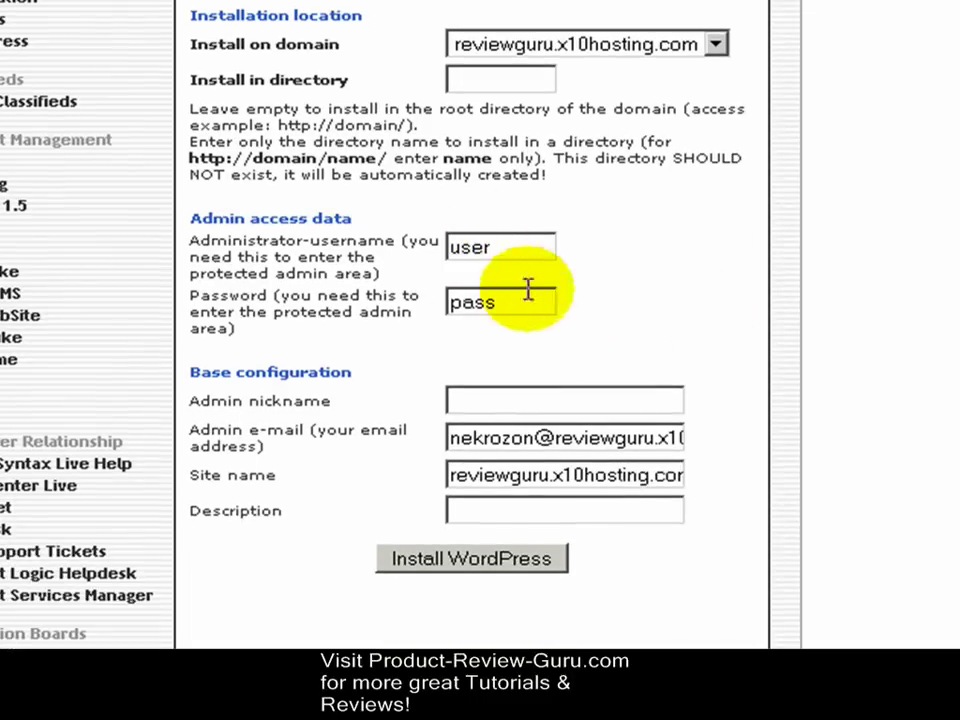
{"action": "left_click", "coordinate": [546, 393]}
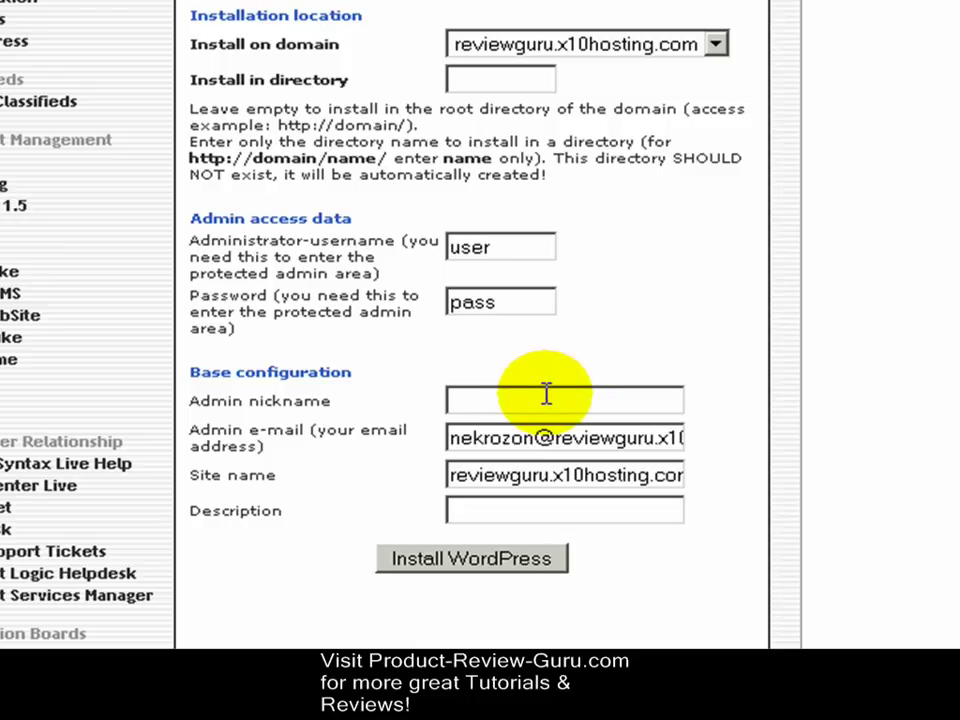
{"action": "type", "text": "n"}
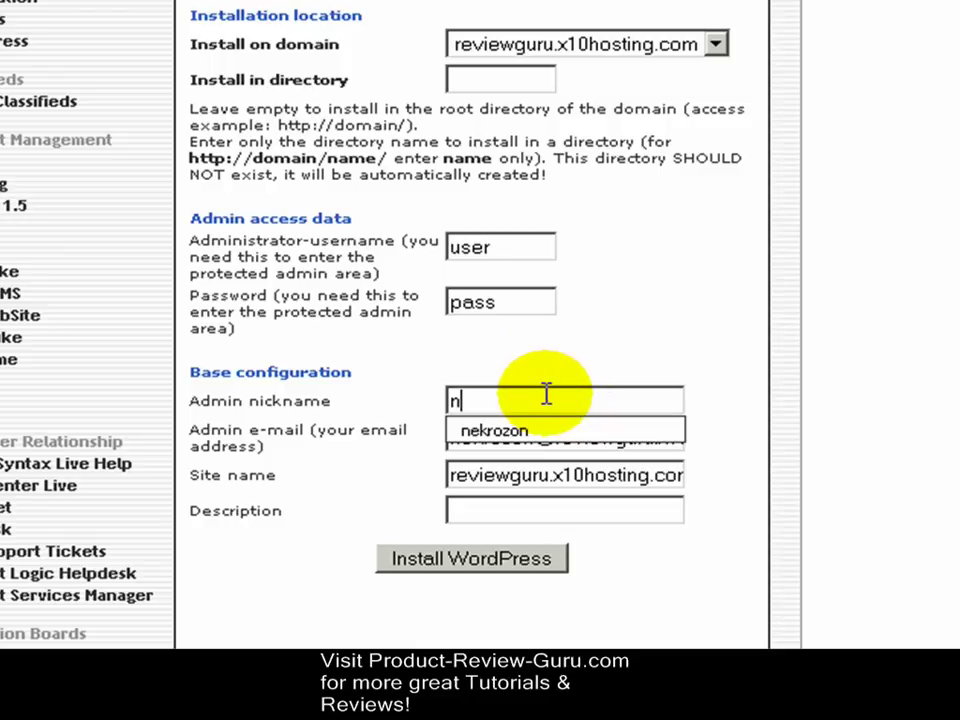
{"action": "type", "text": "ekrozon"}
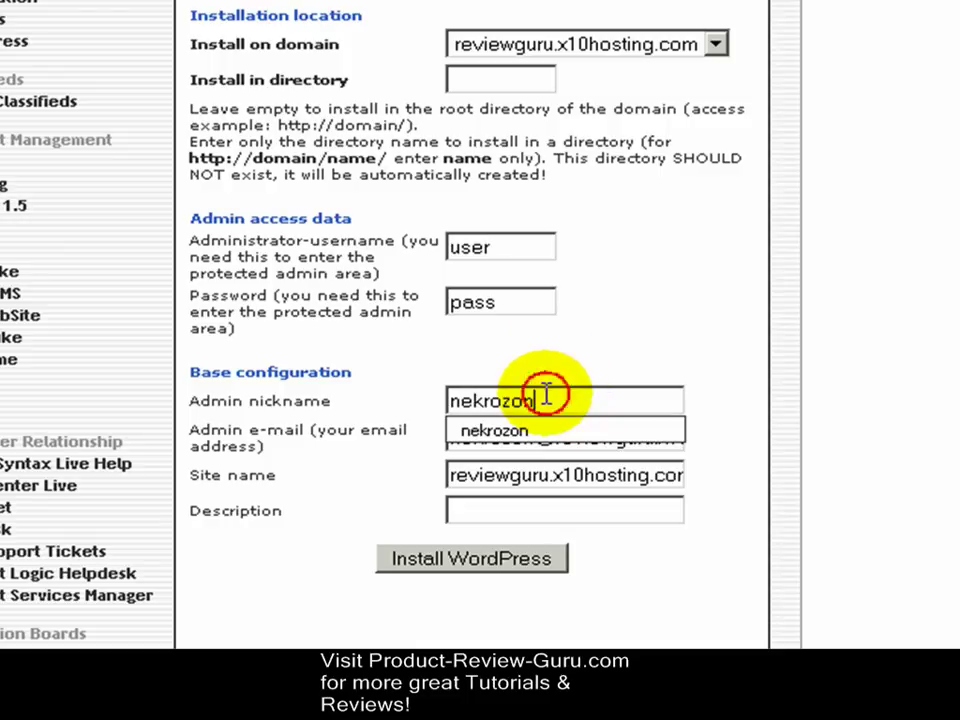
{"action": "left_click", "coordinate": [531, 432]}
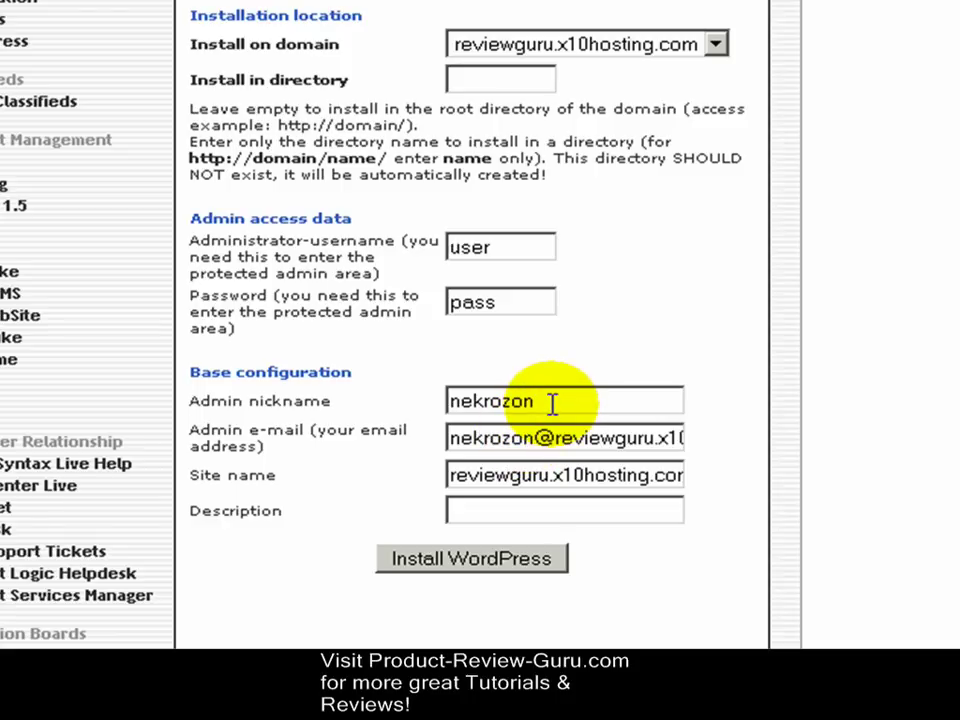
{"action": "type", "text": "123"}
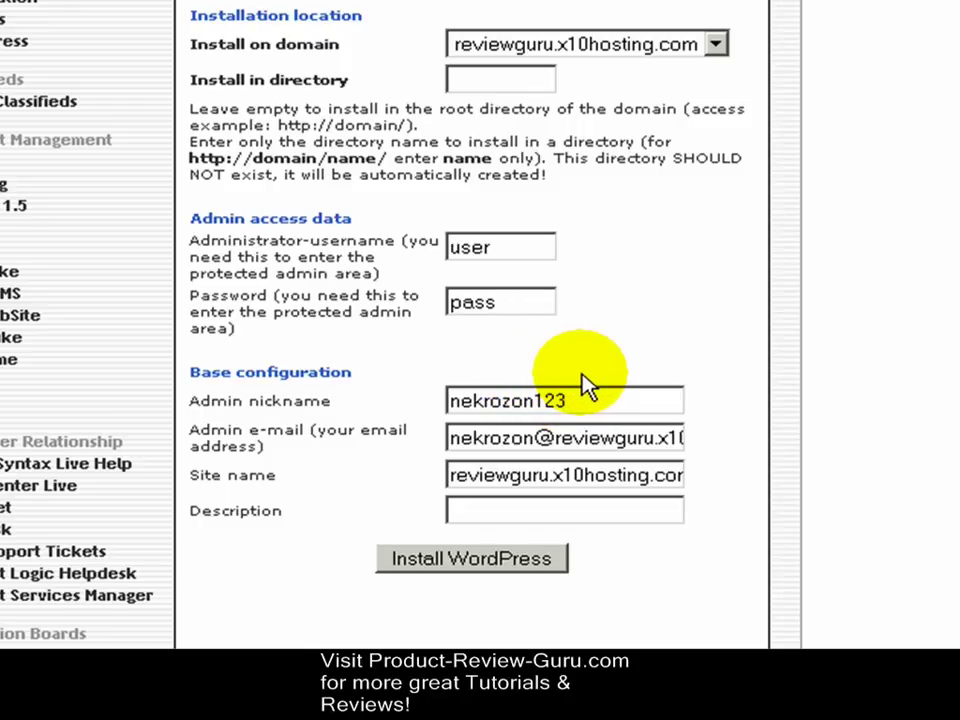
{"action": "scroll", "coordinate": [588, 388], "scroll_direction": "down", "scroll_amount": 2}
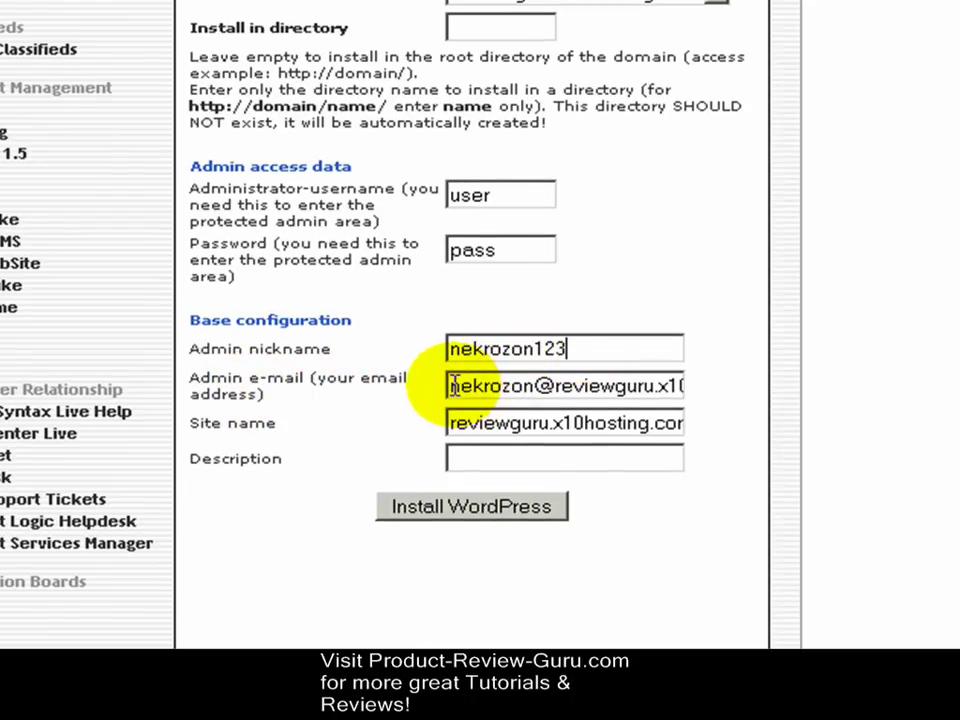
Step: Keep the admin e-mail address, reselecting it from the saved suggestions
{"action": "left_click_drag", "start_coordinate": [450, 386], "coordinate": [724, 390]}
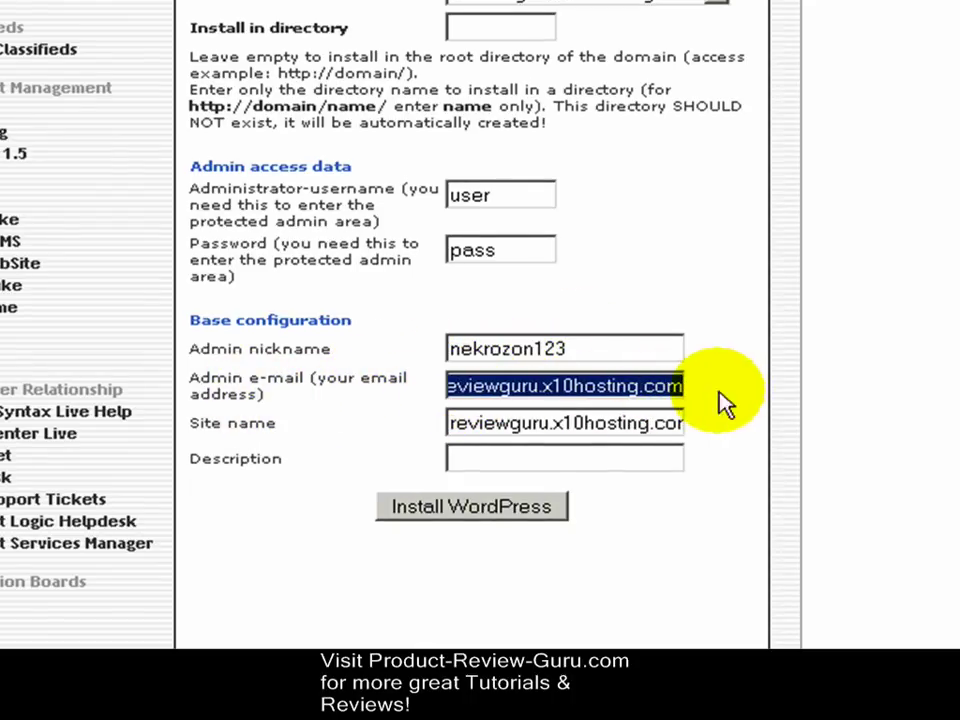
{"action": "double_click", "coordinate": [666, 388]}
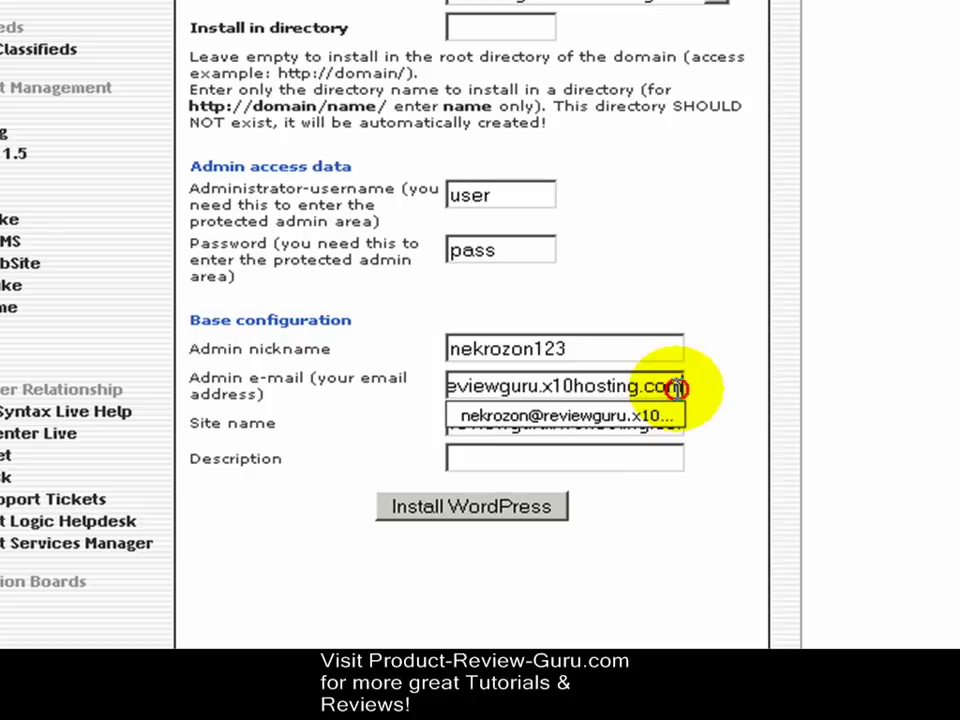
{"action": "key", "text": "Down"}
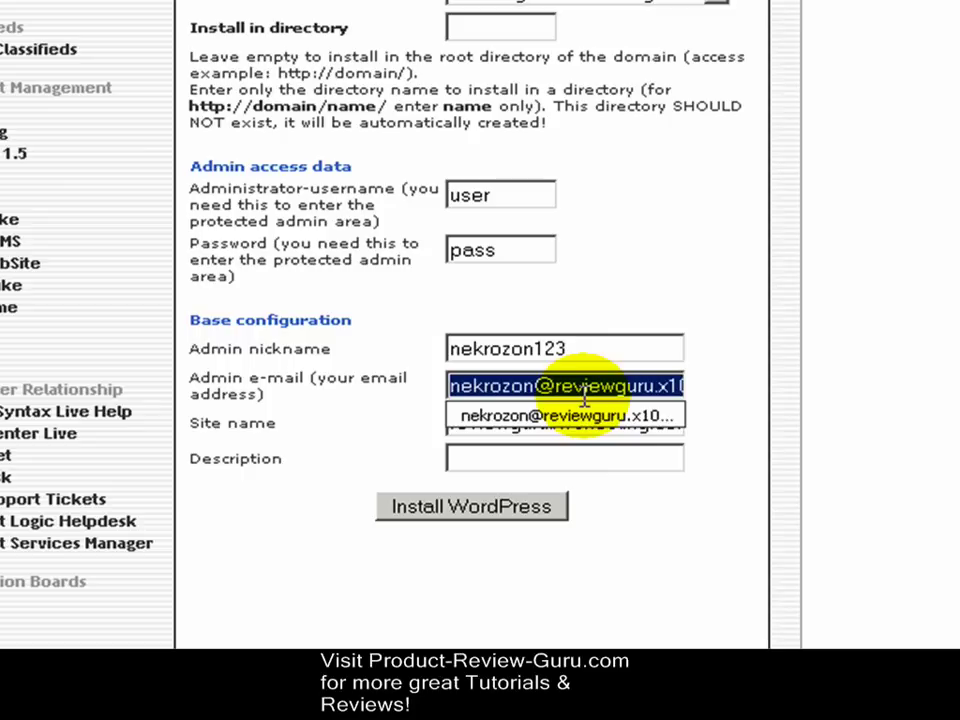
{"action": "left_click", "coordinate": [527, 388]}
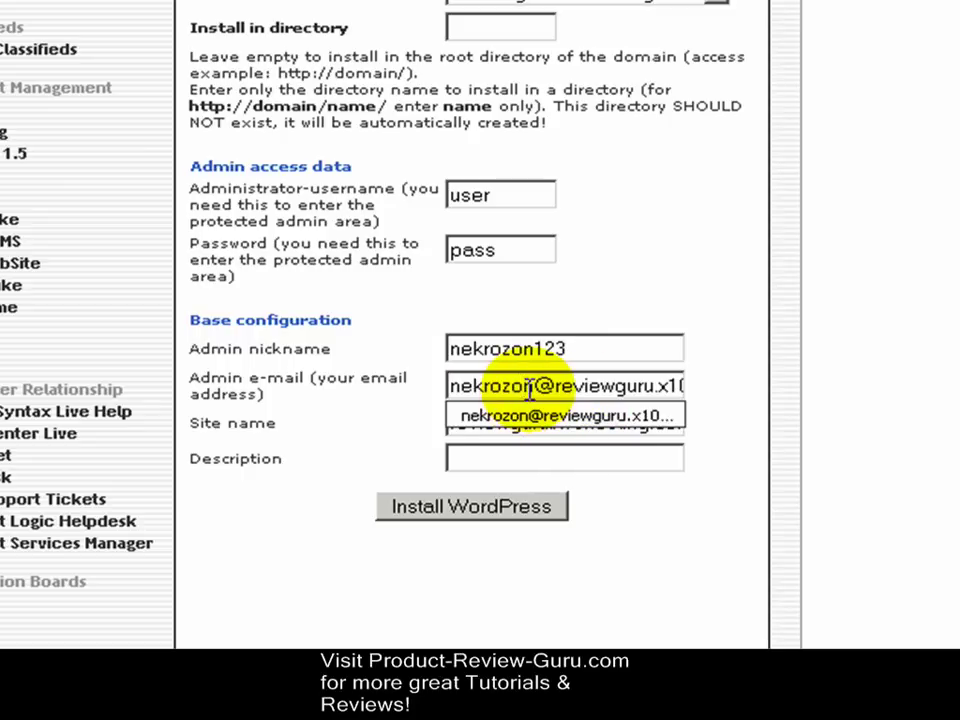
{"action": "left_click_drag", "start_coordinate": [542, 388], "coordinate": [448, 386]}
{"action": "left_click", "coordinate": [515, 388]}
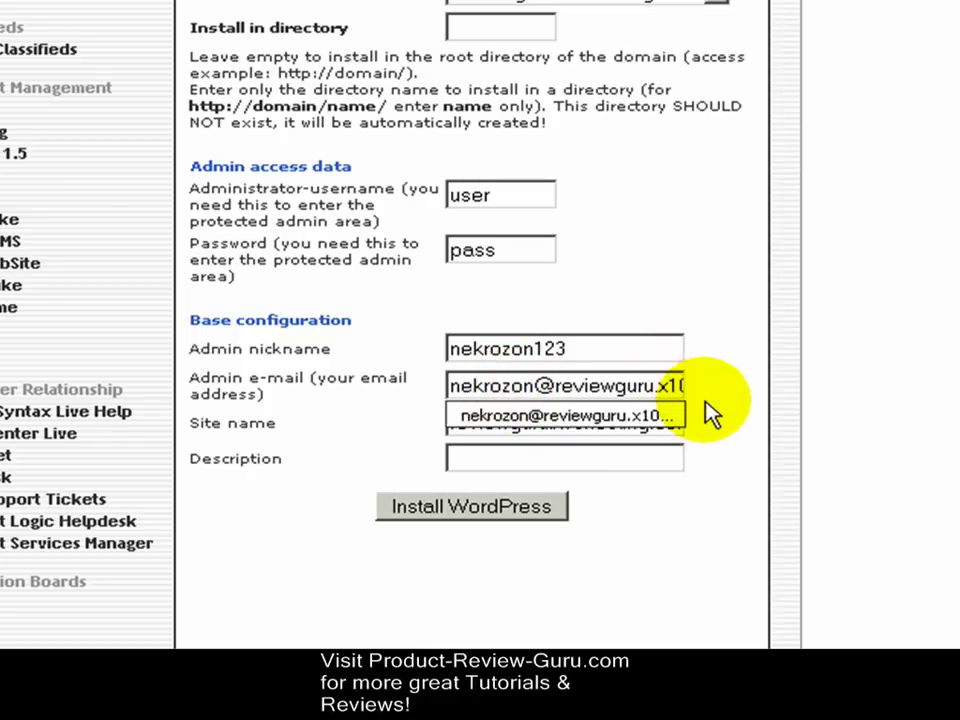
{"action": "left_click", "coordinate": [678, 416]}
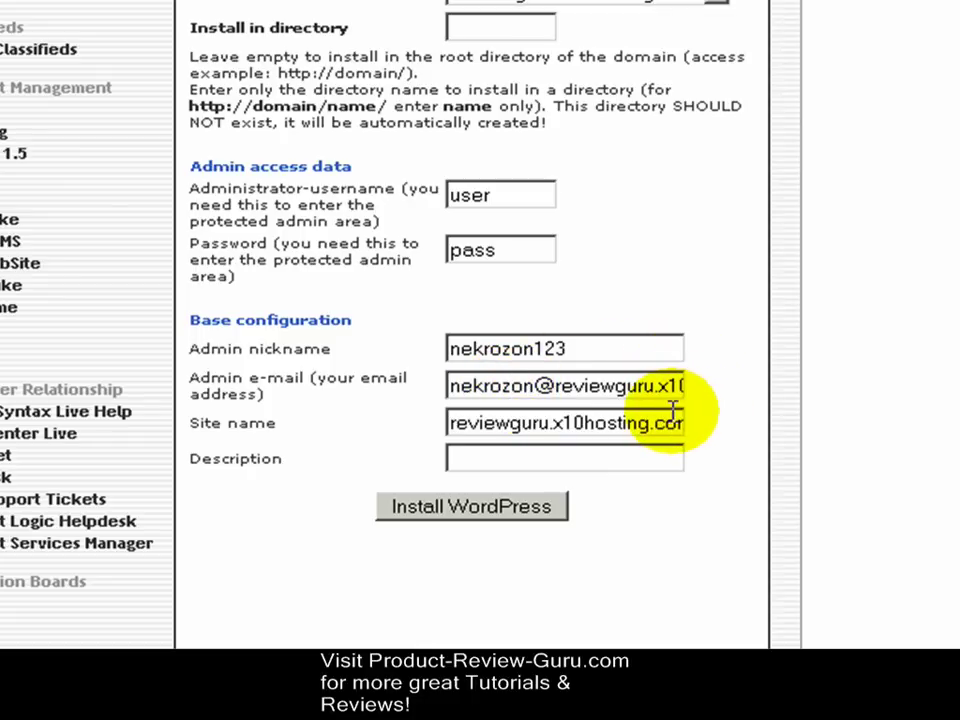
Step: Set Site name to '1-Click Wordpress' and Description to 'This is a Wordpress Blog!'
{"action": "double_click", "coordinate": [570, 422]}
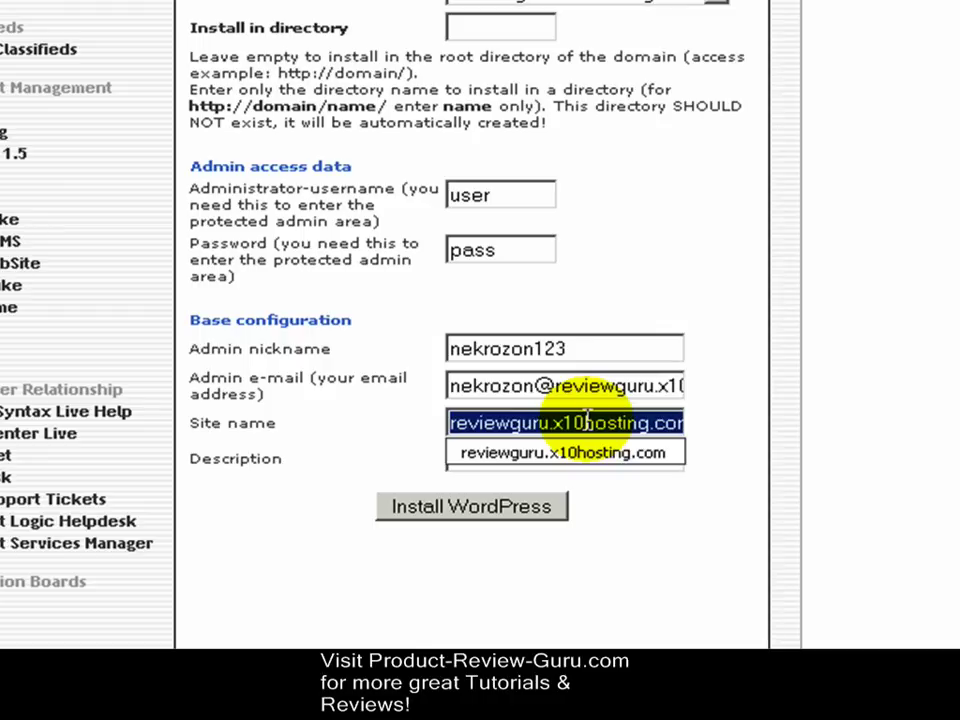
{"action": "type", "text": "1-CLick"}
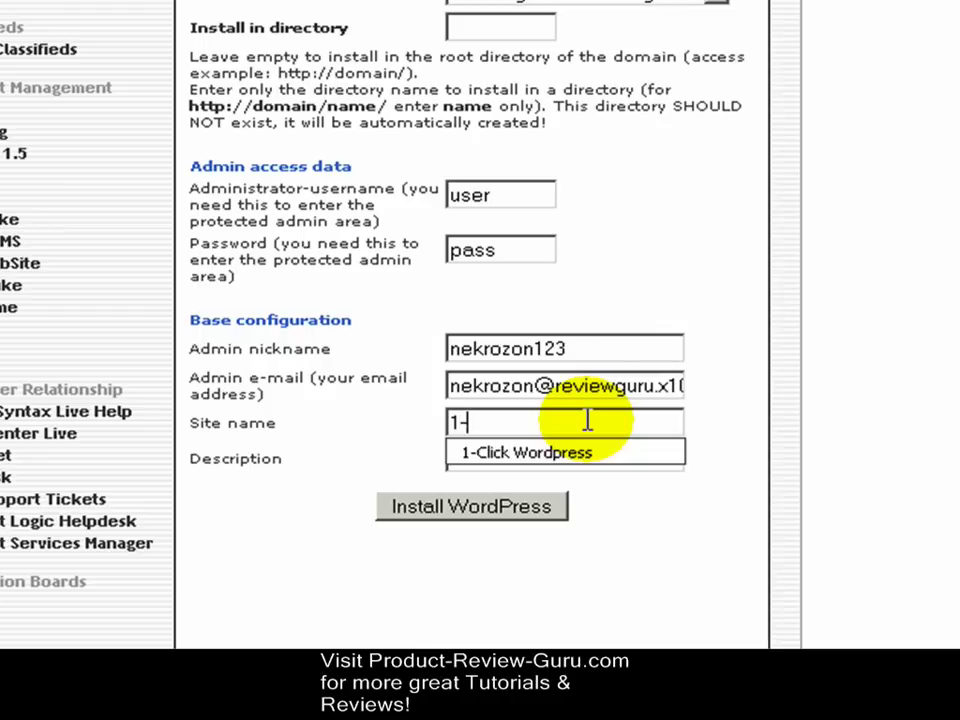
{"action": "key", "text": "BackSpace"}
{"action": "key", "text": "BackSpace"}
{"action": "key", "text": "BackSpace"}
{"action": "key", "text": "BackSpace"}
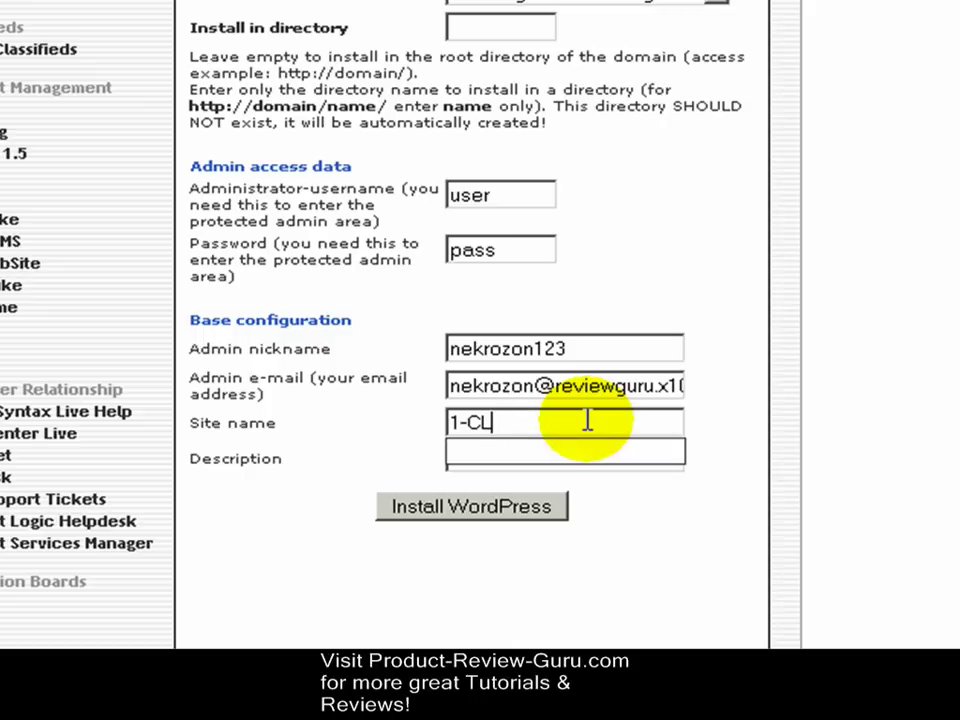
{"action": "left_click", "coordinate": [564, 452]}
{"action": "left_click", "coordinate": [568, 456]}
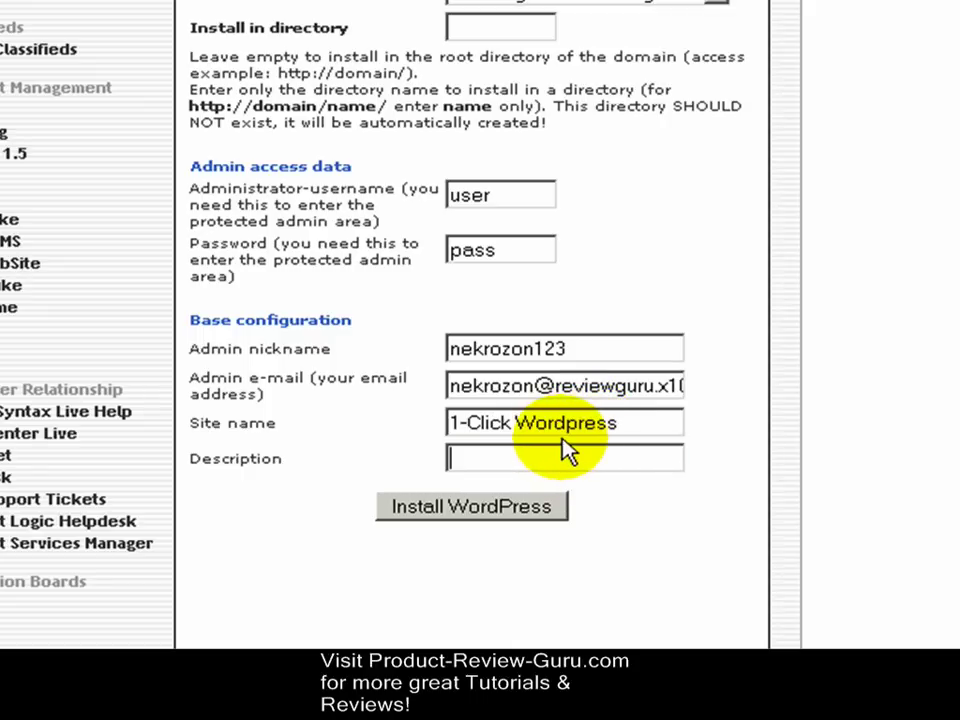
{"action": "type", "text": "This"}
{"action": "key", "text": "BackSpace"}
{"action": "key", "text": "BackSpace"}
{"action": "type", "text": "s is a Wordpress Blog!"}
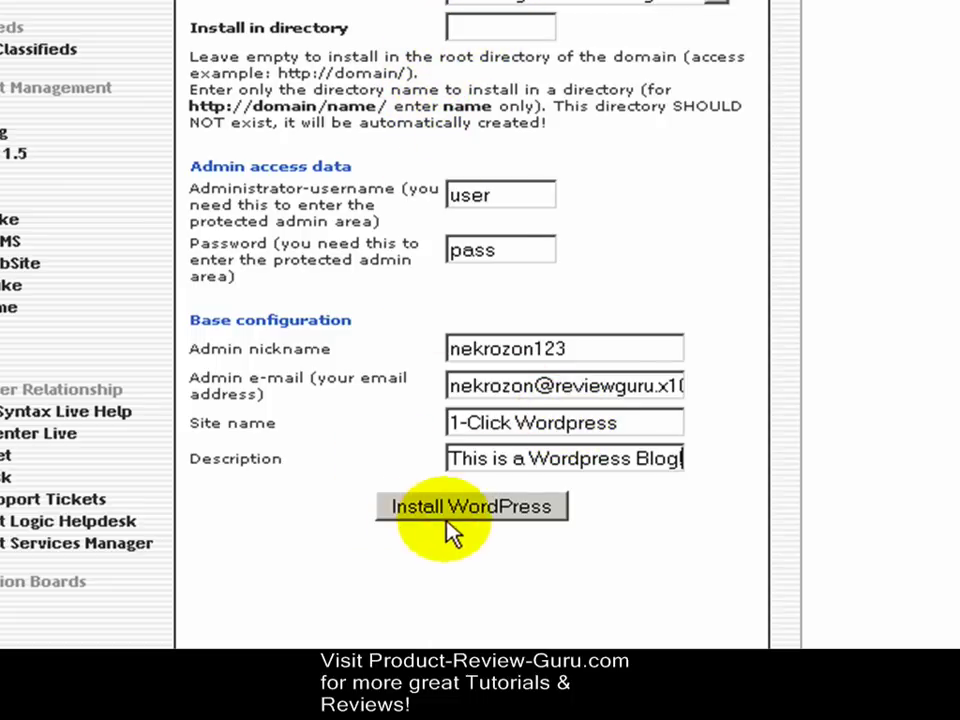
Step: Submit the install form and copy the new MySQL user name from the 2/3 page
{"action": "left_click", "coordinate": [527, 515]}
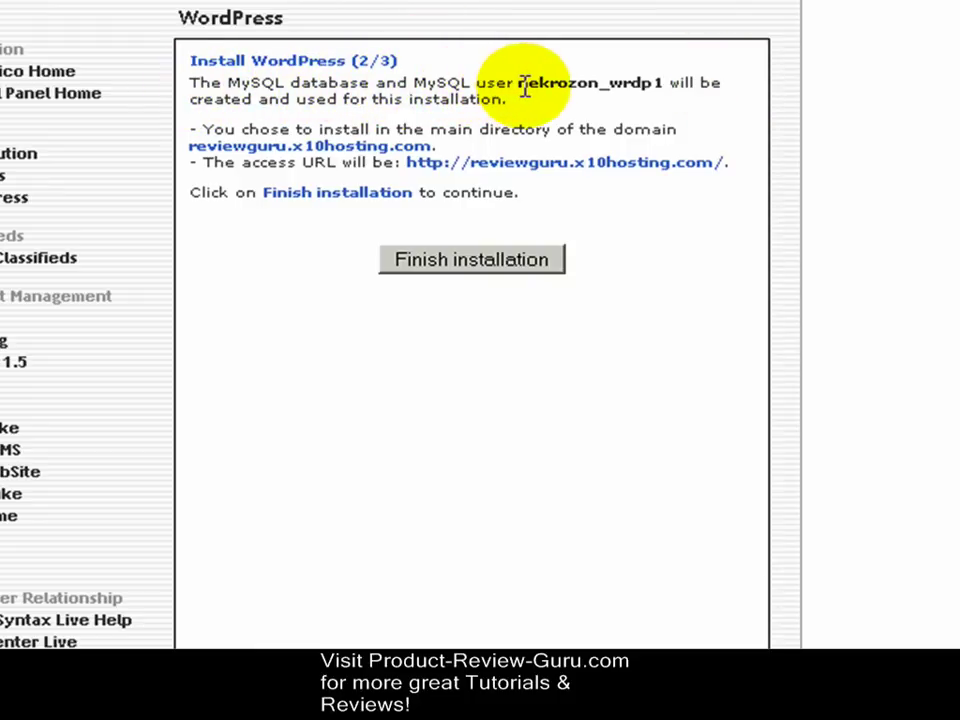
{"action": "left_click_drag", "start_coordinate": [519, 86], "coordinate": [663, 90]}
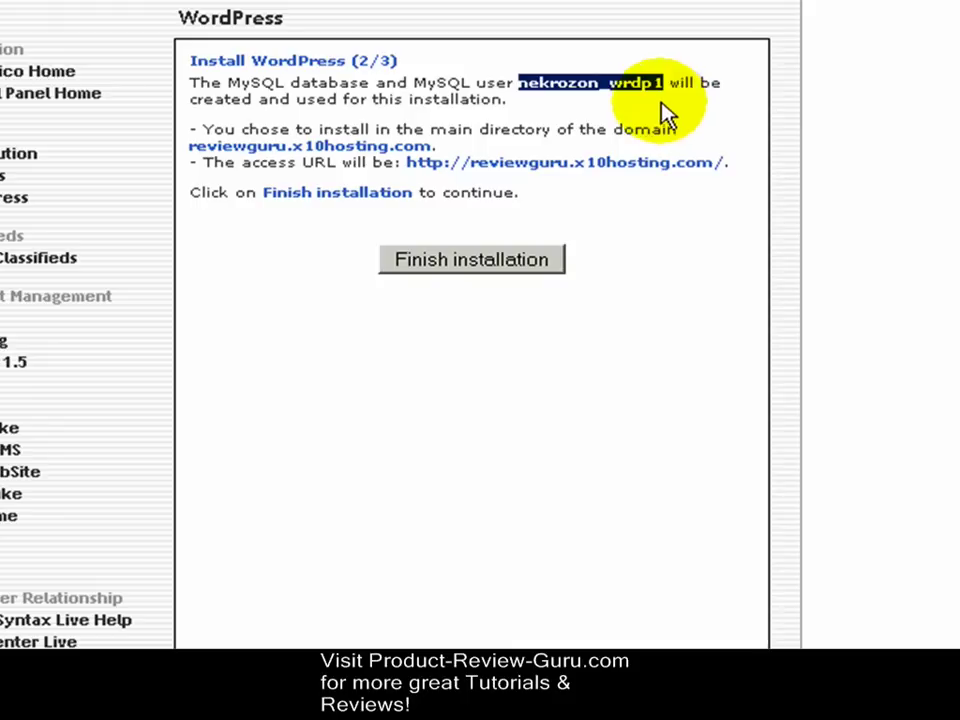
{"action": "right_click", "coordinate": [571, 85]}
{"action": "left_click", "coordinate": [614, 103]}
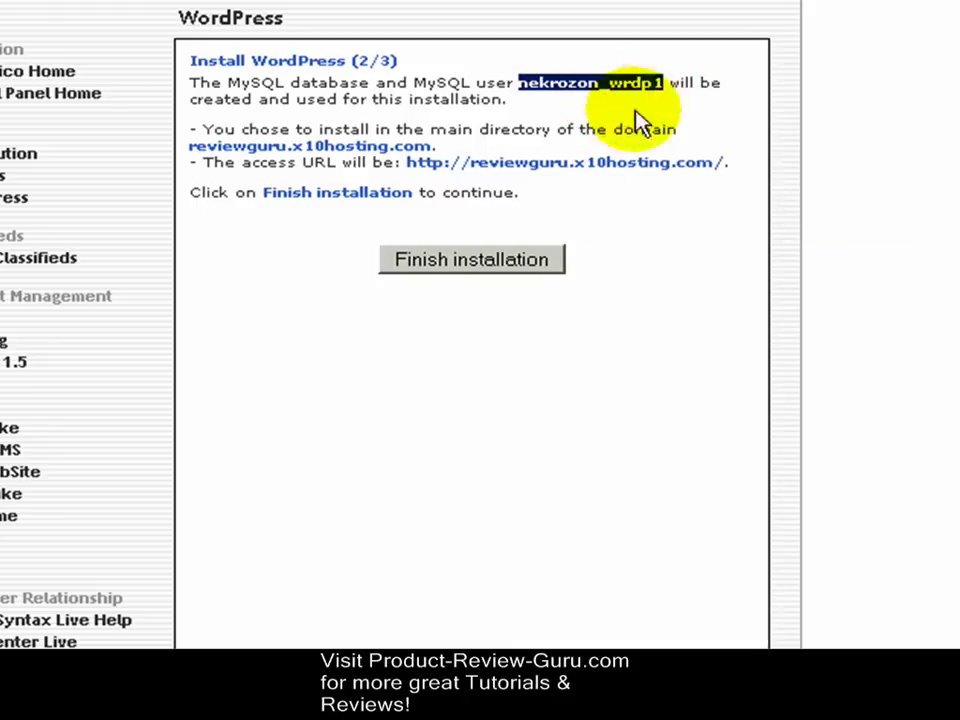
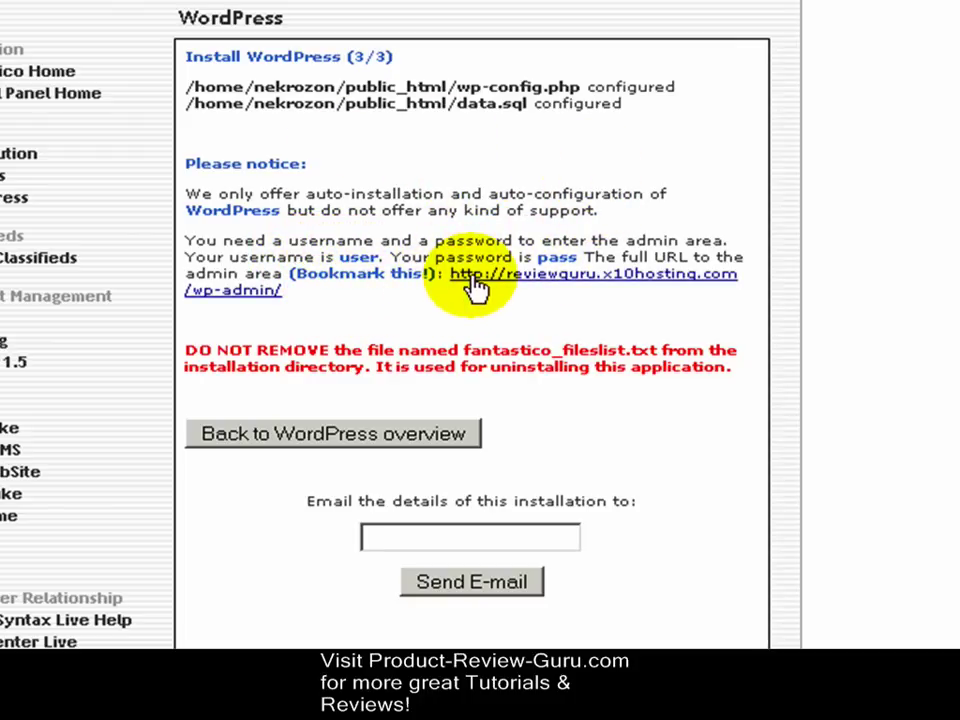
{"action": "left_click_drag", "start_coordinate": [447, 275], "coordinate": [735, 288]}
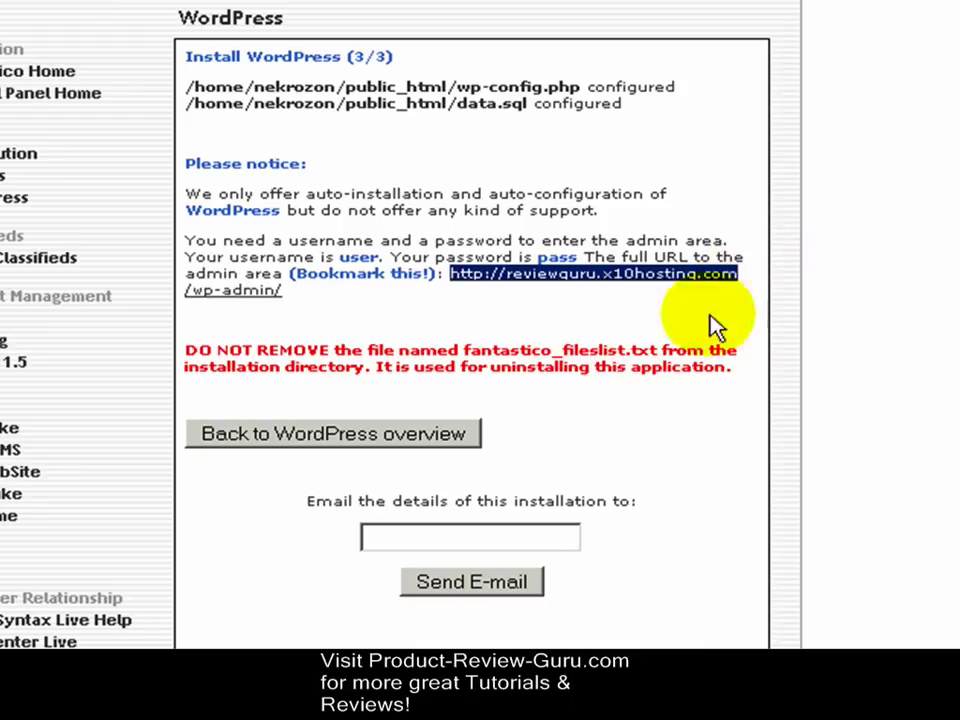
{"action": "left_click_drag", "start_coordinate": [315, 297], "coordinate": [190, 305]}
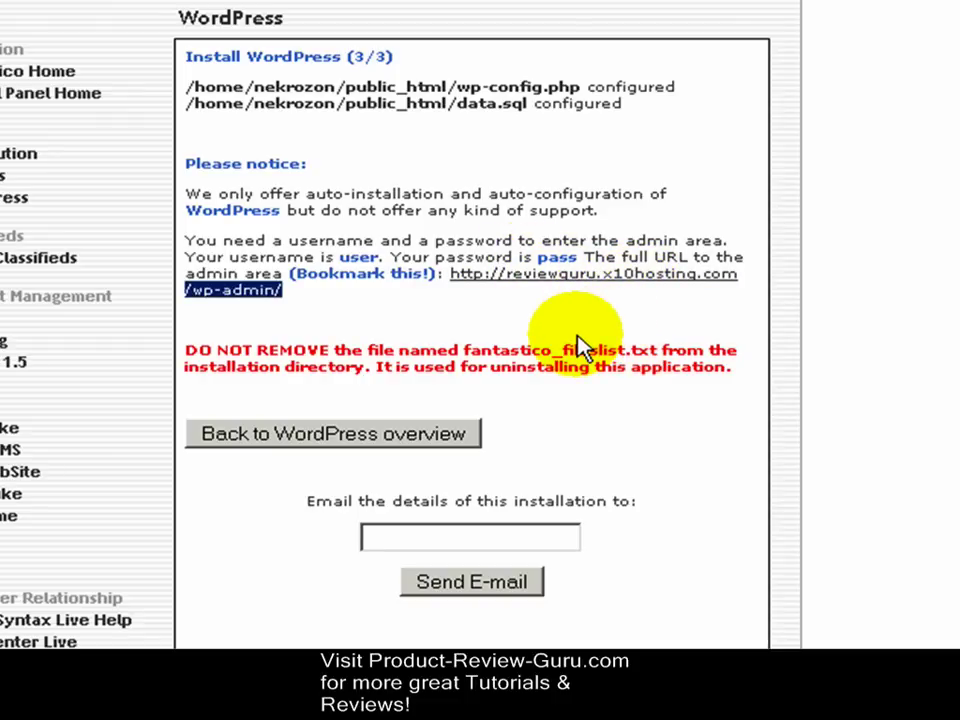
{"action": "left_click", "coordinate": [368, 537]}
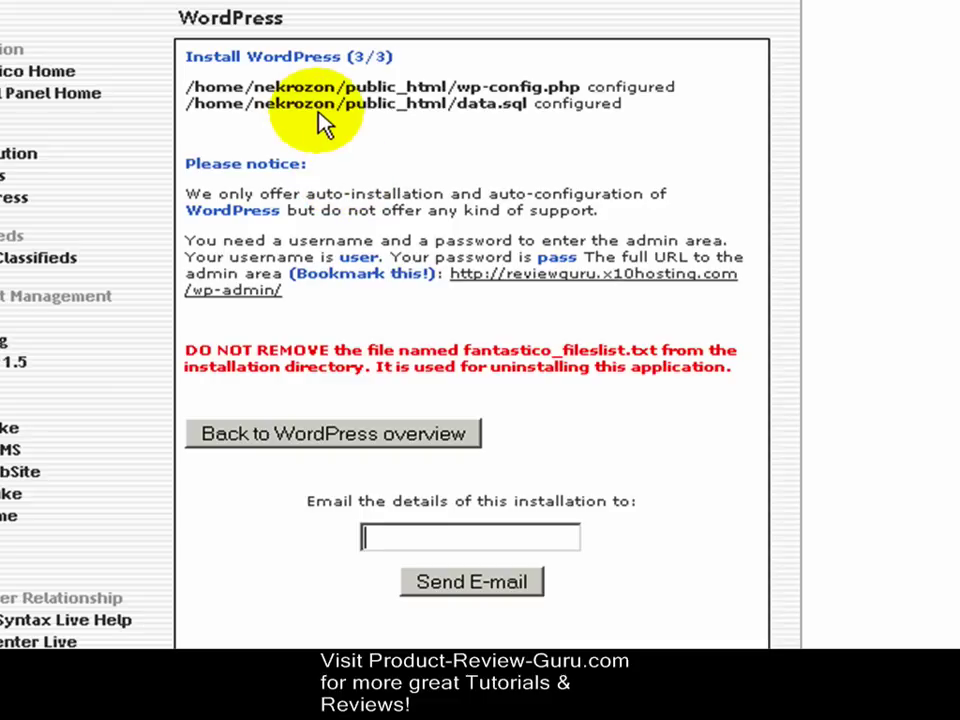
Step: From the WordPress overview, open the installed site reviewguru.x10hosting.com in a new tab and view it
{"action": "left_click", "coordinate": [375, 440]}
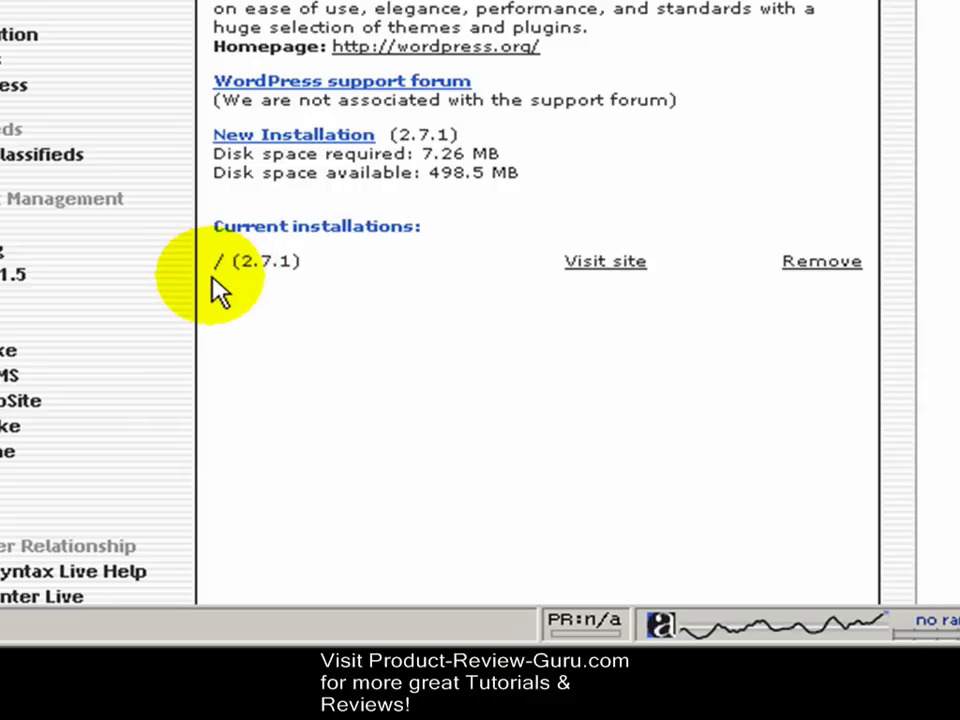
{"action": "left_click_drag", "start_coordinate": [302, 265], "coordinate": [233, 268]}
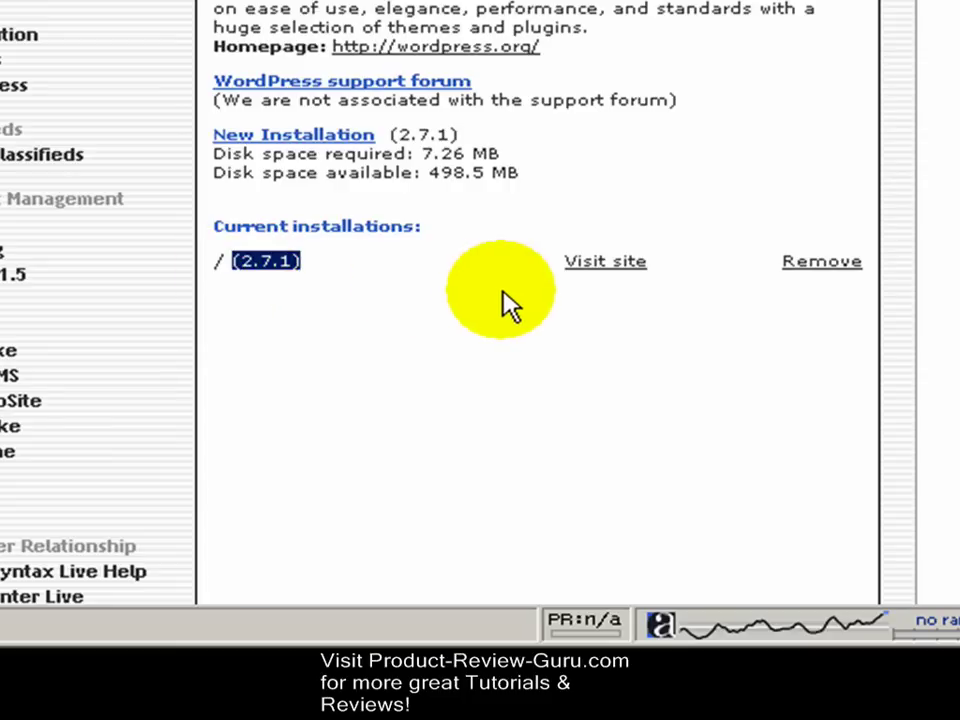
{"action": "right_click", "coordinate": [599, 265]}
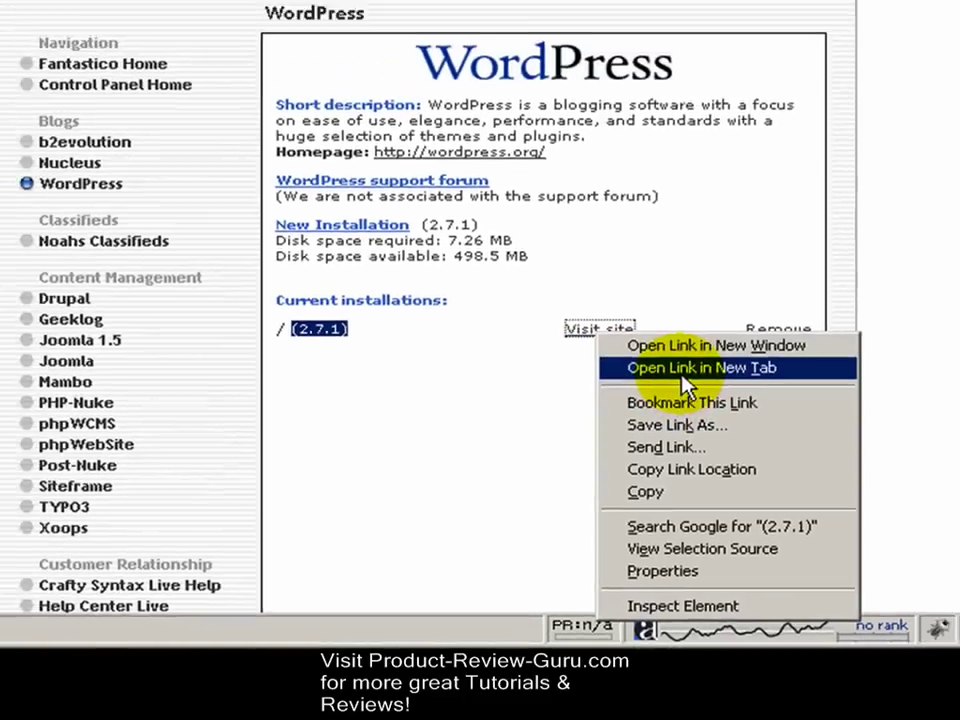
{"action": "left_click", "coordinate": [700, 308]}
{"action": "left_click", "coordinate": [350, 106]}
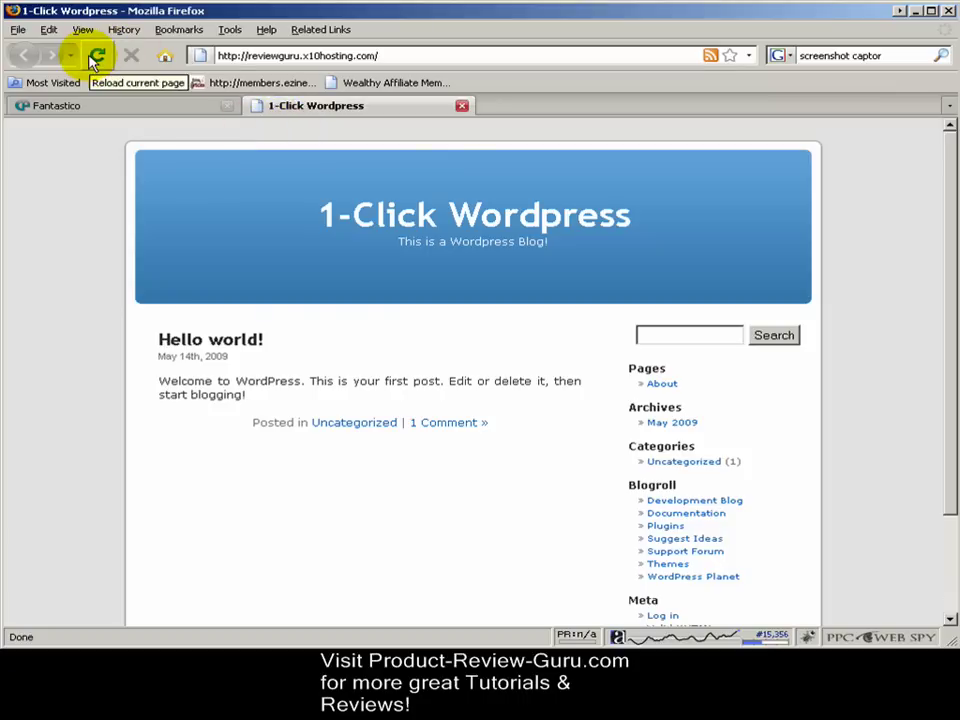
Step: Go back to the Fantastico tab and reach the x10Hosting control panel's Files section
{"action": "left_click", "coordinate": [106, 105]}
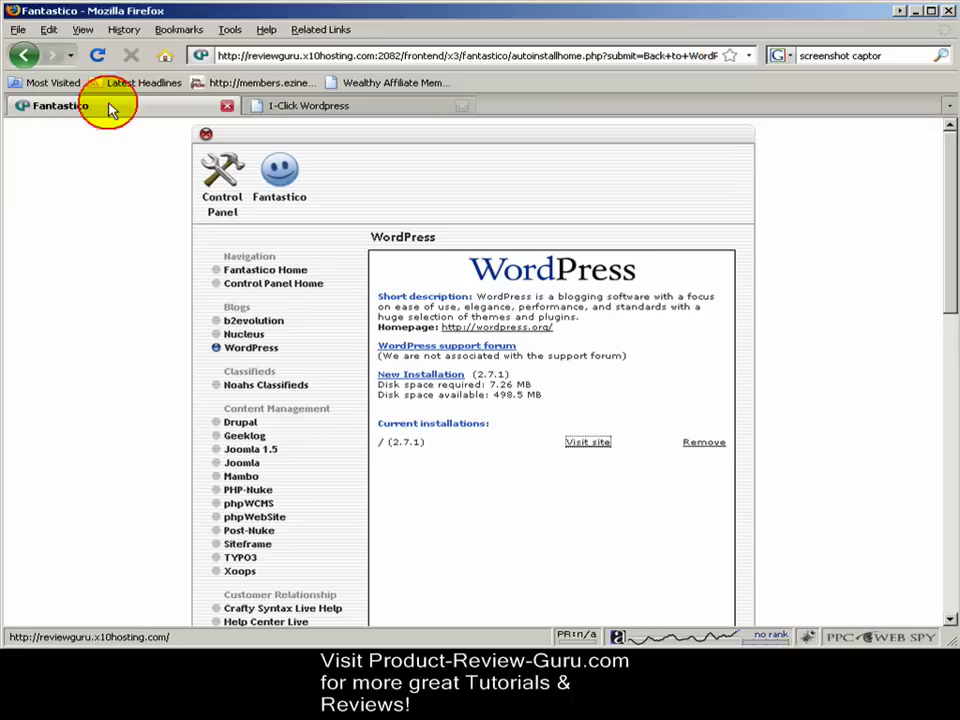
{"action": "left_click", "coordinate": [238, 165]}
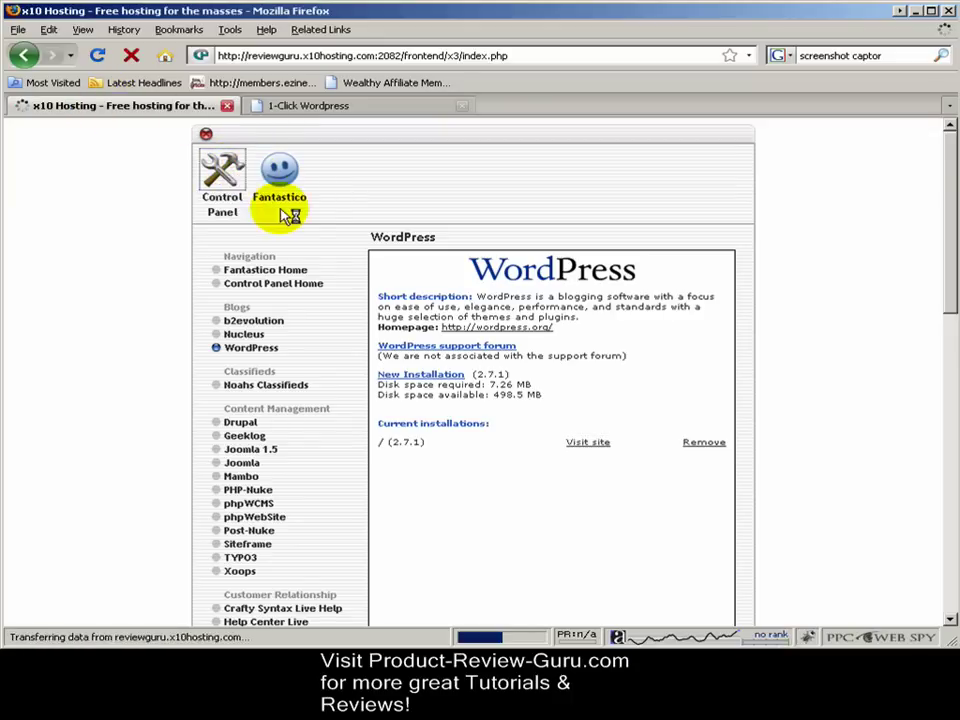
{"action": "scroll", "coordinate": [336, 285], "scroll_direction": "down", "scroll_amount": 5}
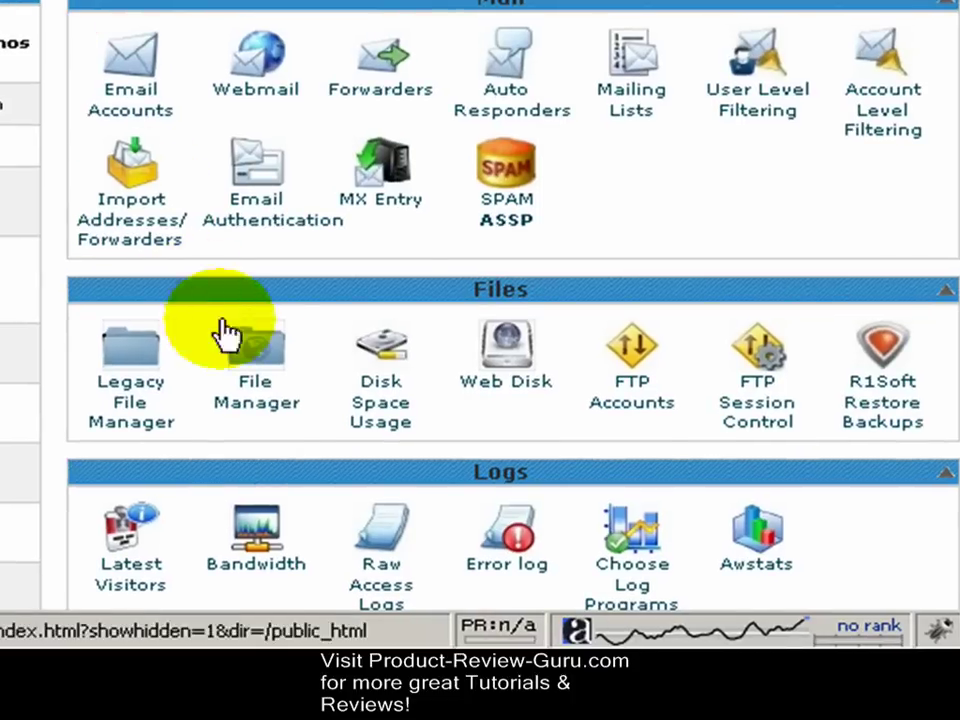
{"action": "left_click", "coordinate": [459, 591]}
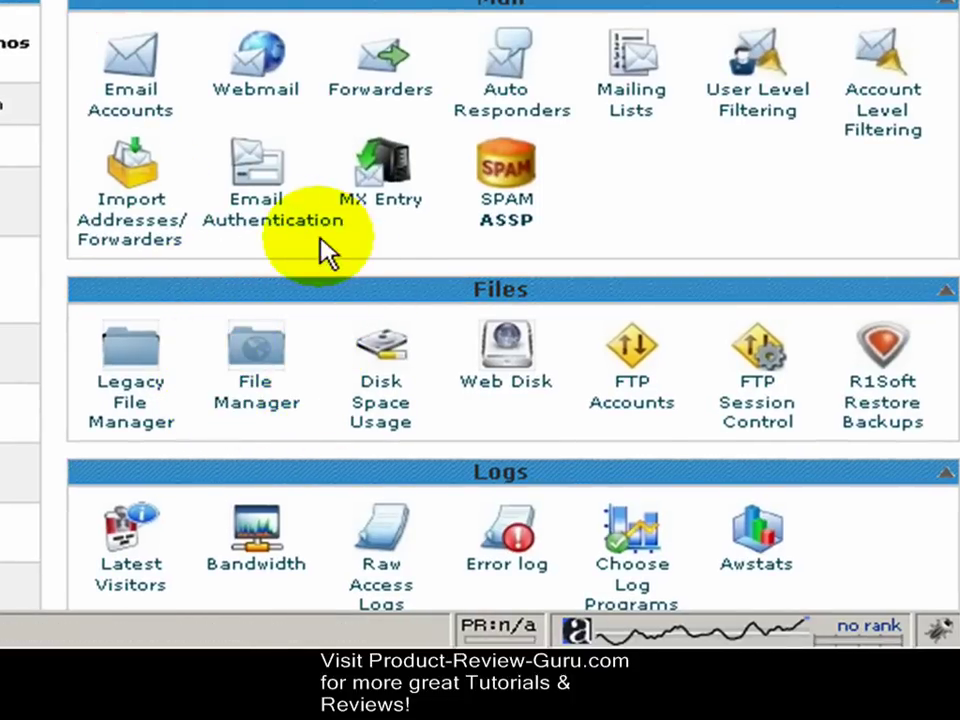
Step: Open File Manager at the home directory, list public_html, and select index.php
{"action": "left_click", "coordinate": [213, 400]}
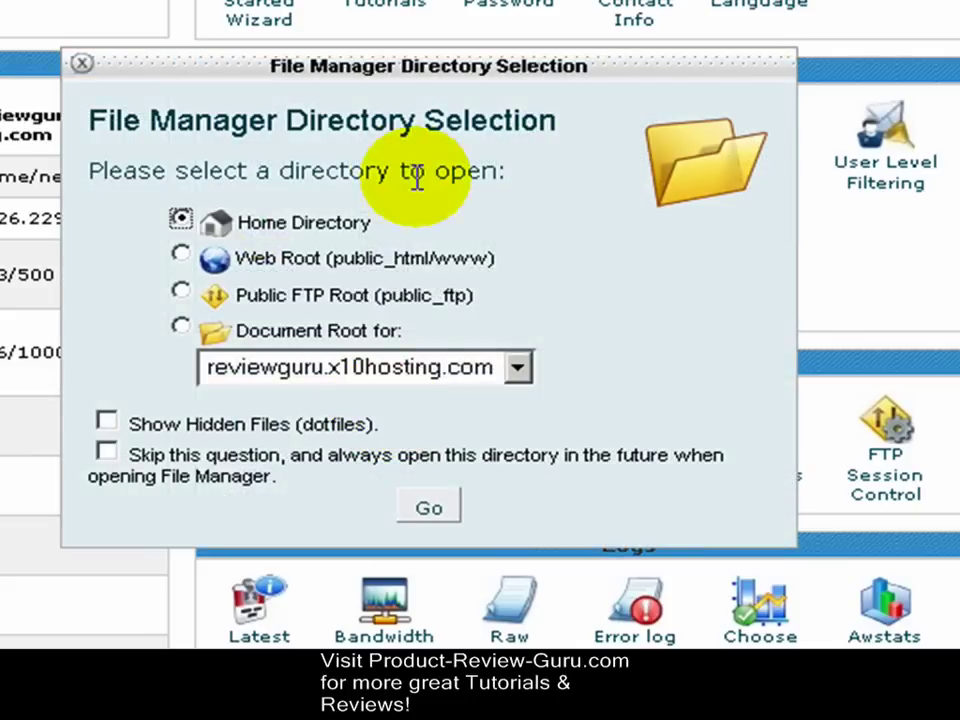
{"action": "left_click", "coordinate": [430, 512]}
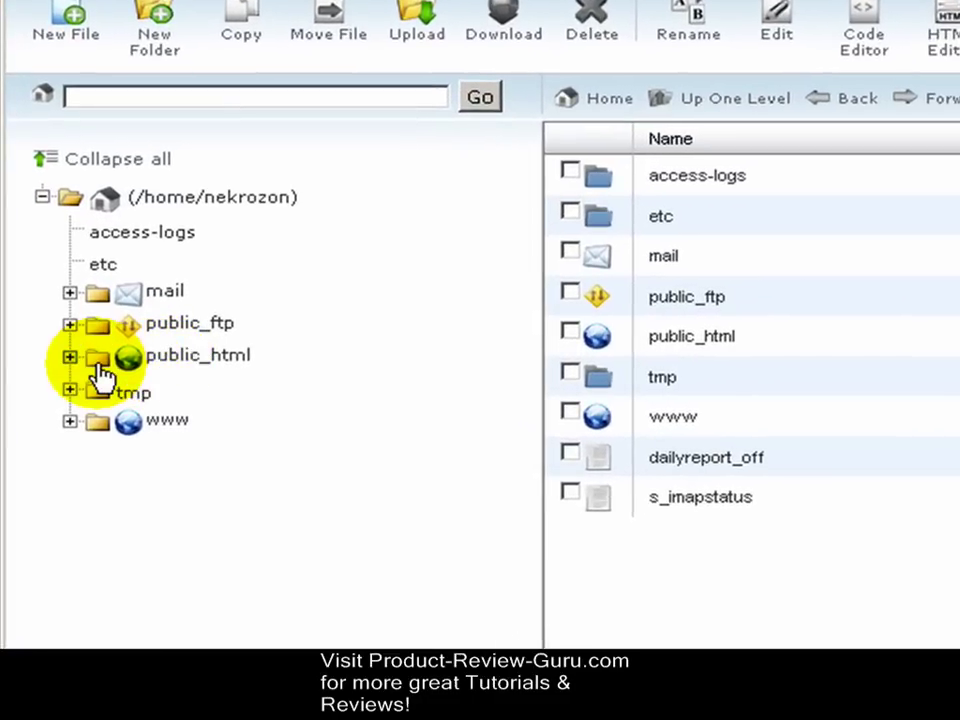
{"action": "left_click", "coordinate": [99, 370]}
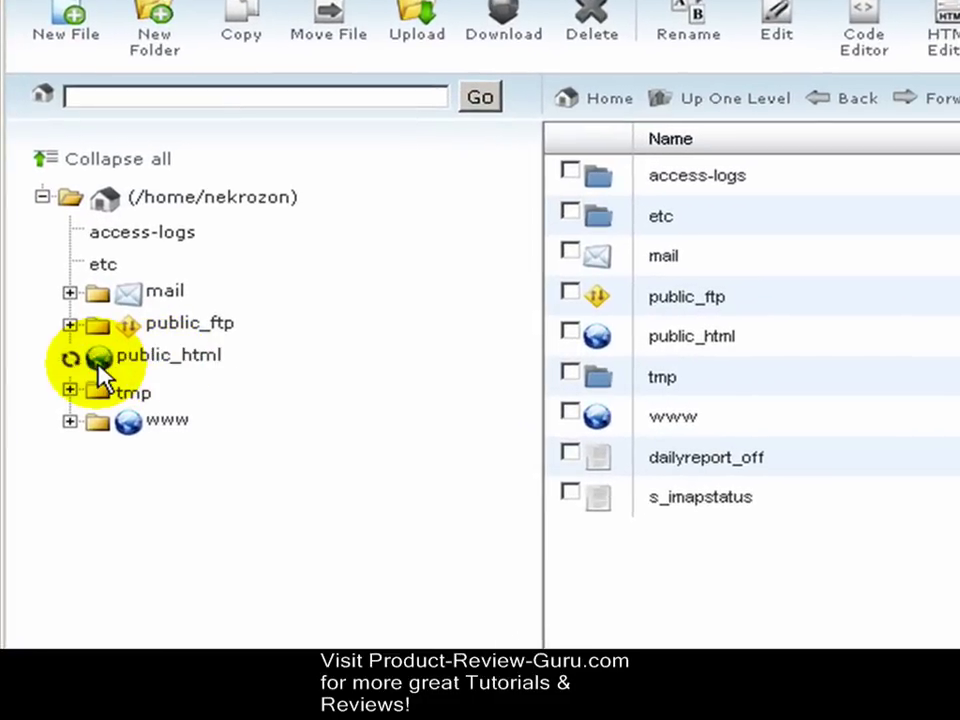
{"action": "left_click", "coordinate": [173, 358]}
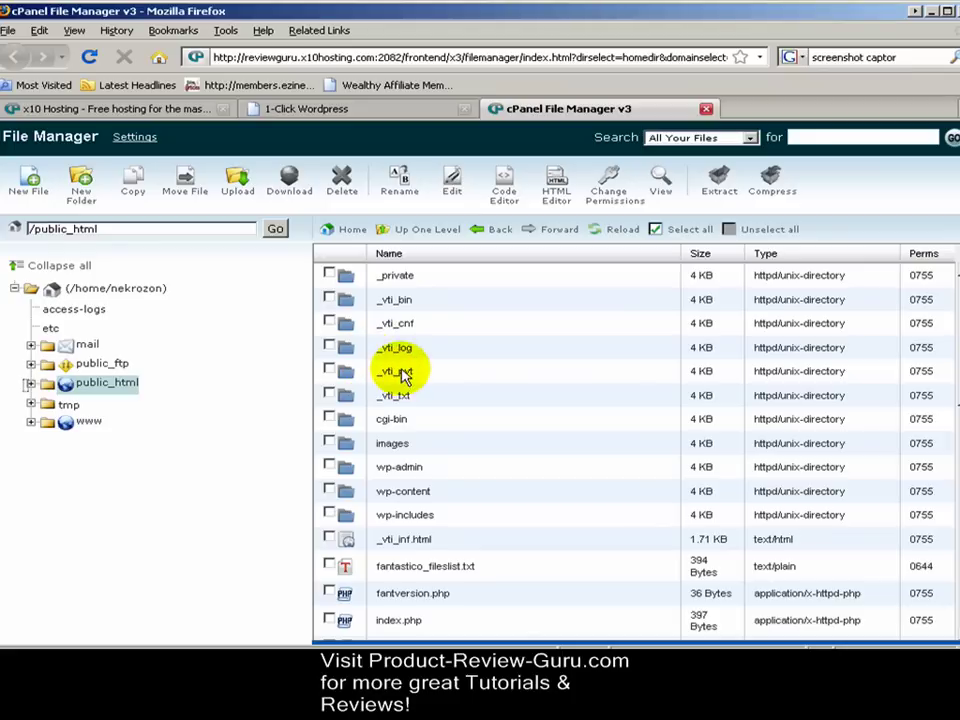
{"action": "scroll", "coordinate": [403, 374], "scroll_direction": "down", "scroll_amount": 1}
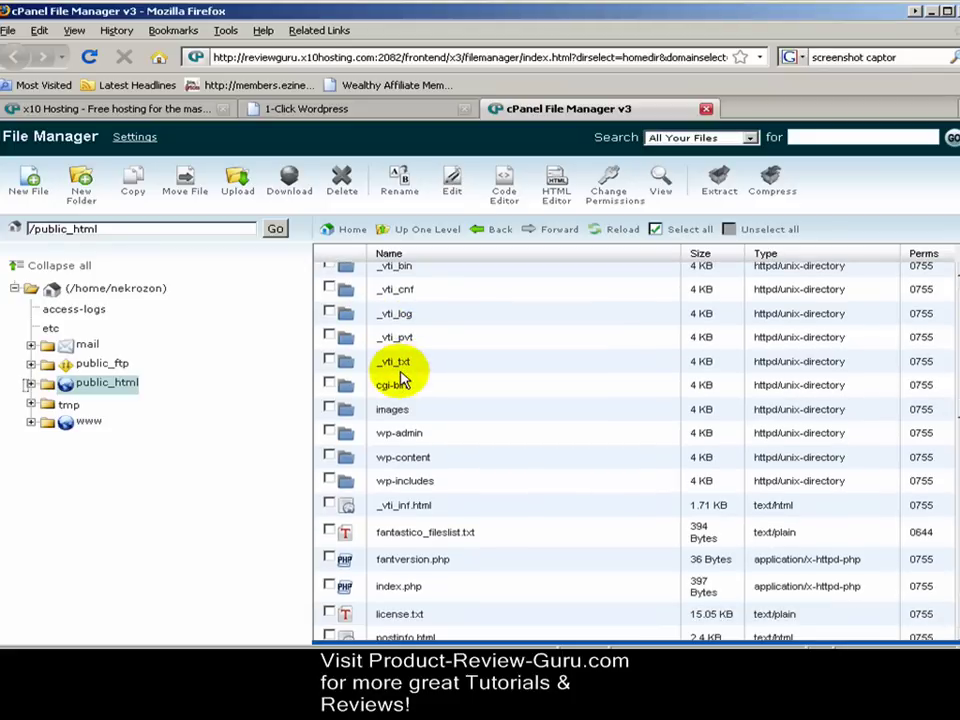
{"action": "left_click", "coordinate": [403, 592]}
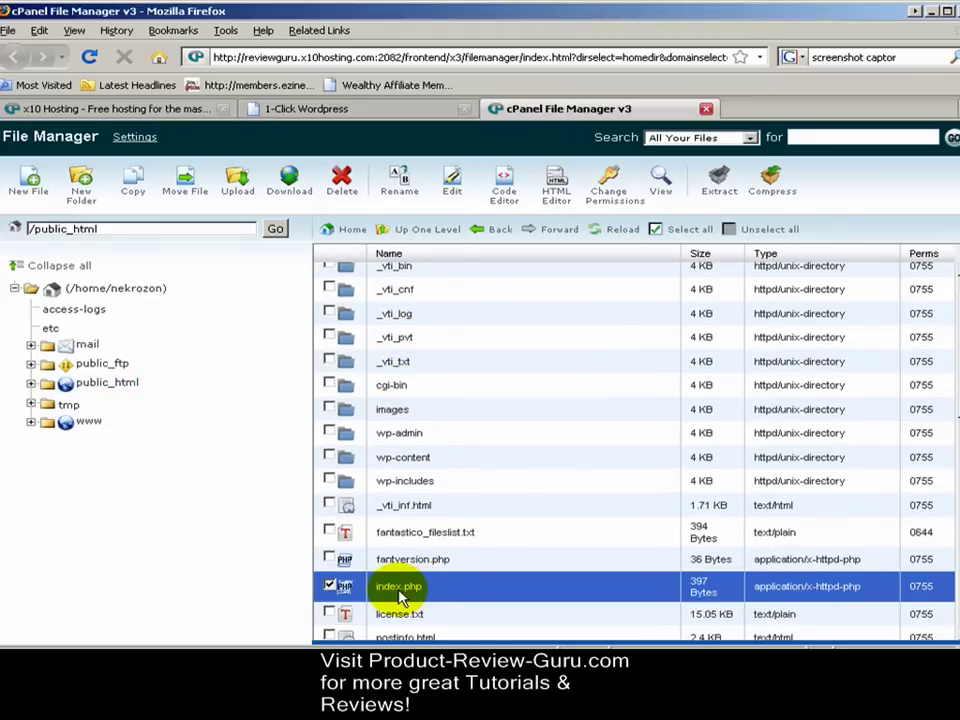
{"action": "scroll", "coordinate": [400, 597], "scroll_direction": "down", "scroll_amount": 3}
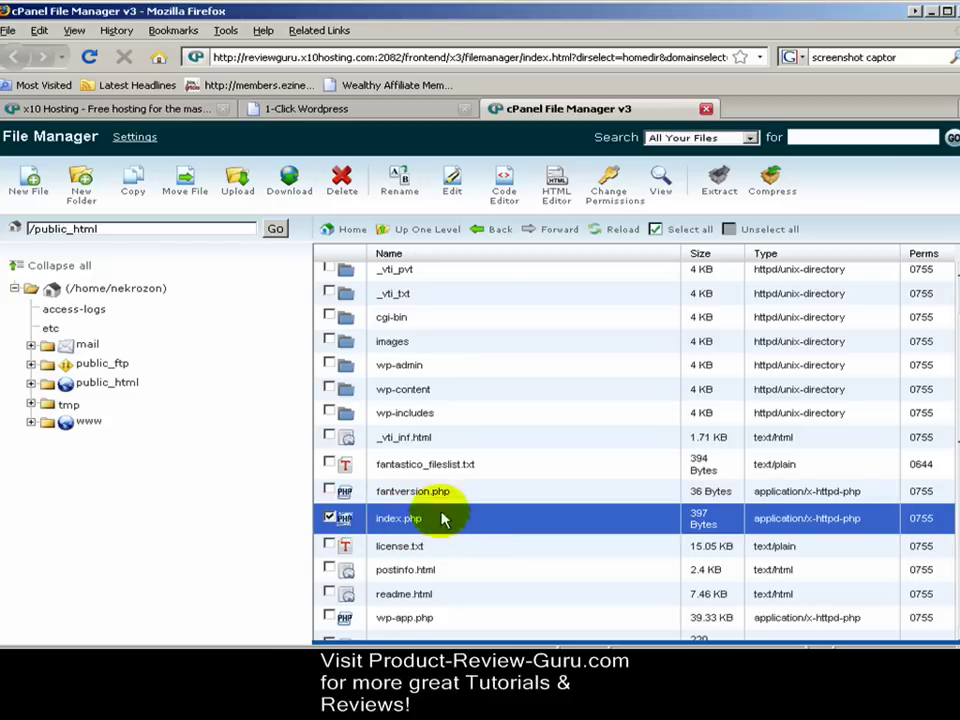
{"action": "left_click", "coordinate": [352, 180]}
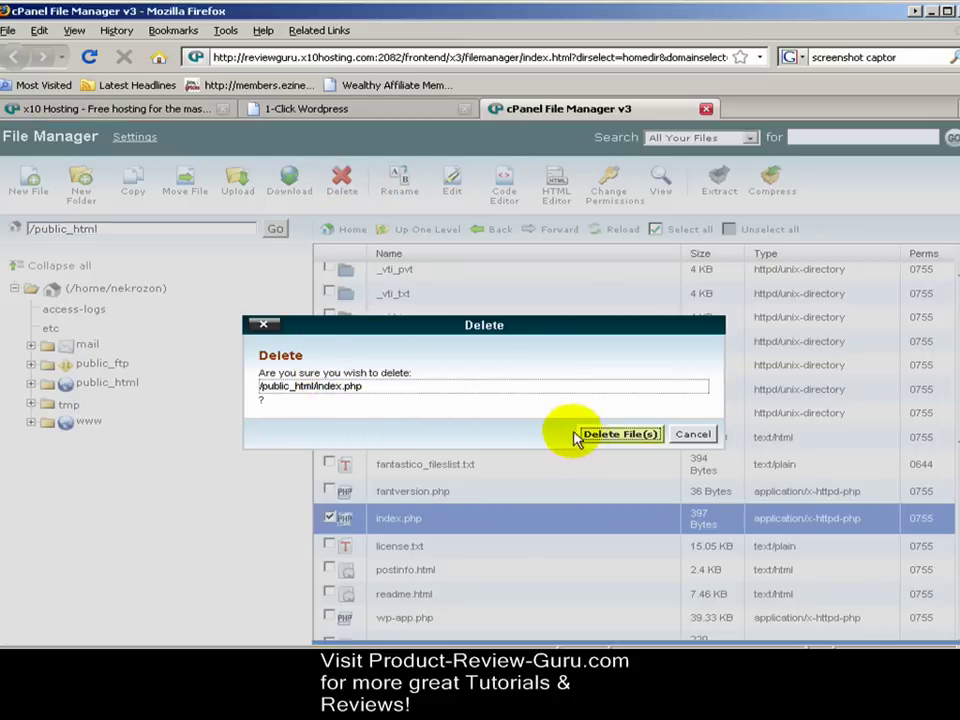
{"action": "left_click", "coordinate": [680, 440]}
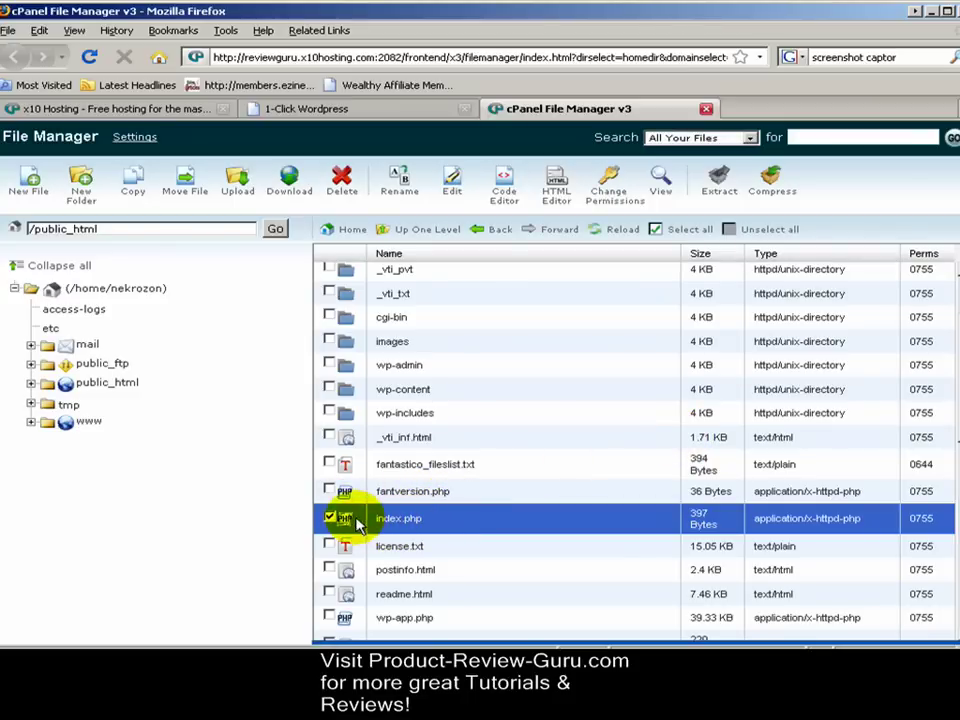
Step: Close the File Manager tab and scroll through the live blog's 'Hello world!' post
{"action": "left_click", "coordinate": [707, 108]}
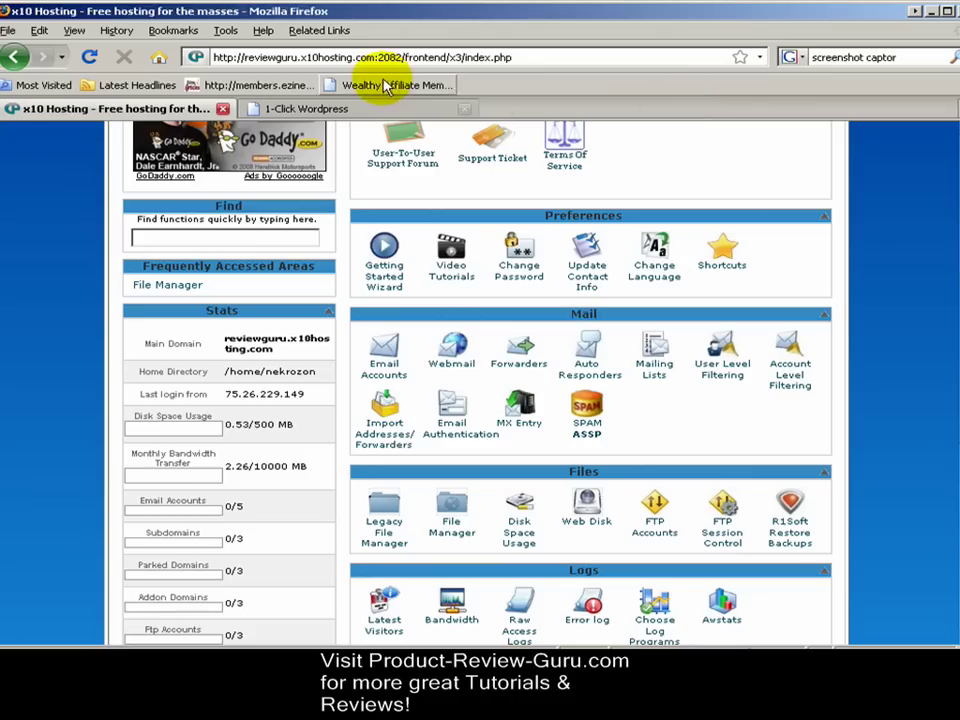
{"action": "left_click", "coordinate": [378, 112]}
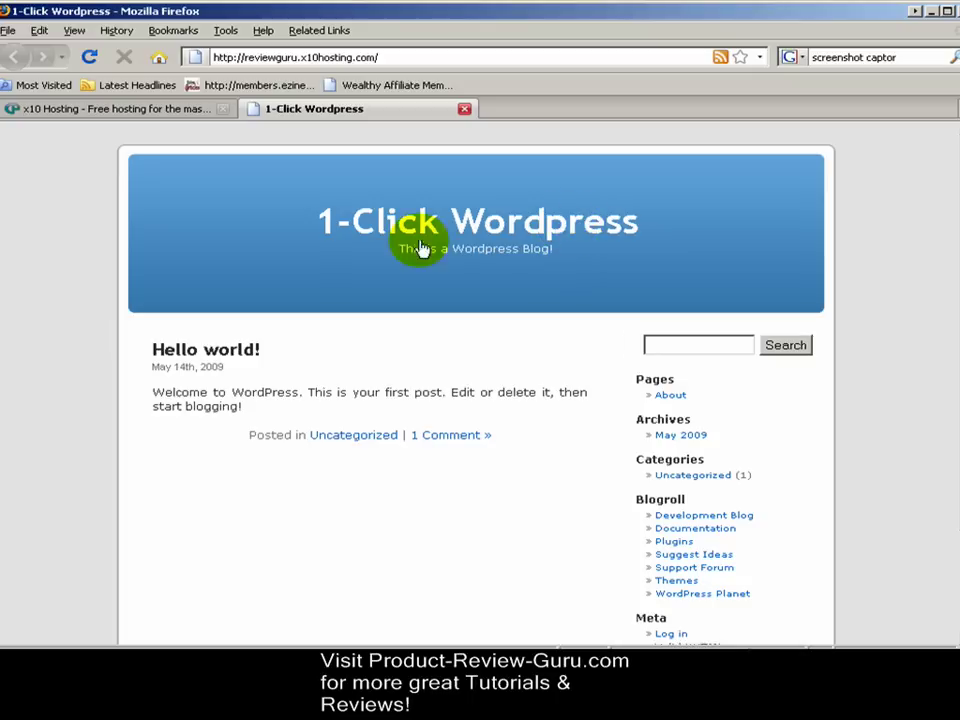
{"action": "scroll", "coordinate": [368, 263], "scroll_direction": "down", "scroll_amount": 2}
{"action": "scroll", "coordinate": [368, 263], "scroll_direction": "down", "scroll_amount": 2}
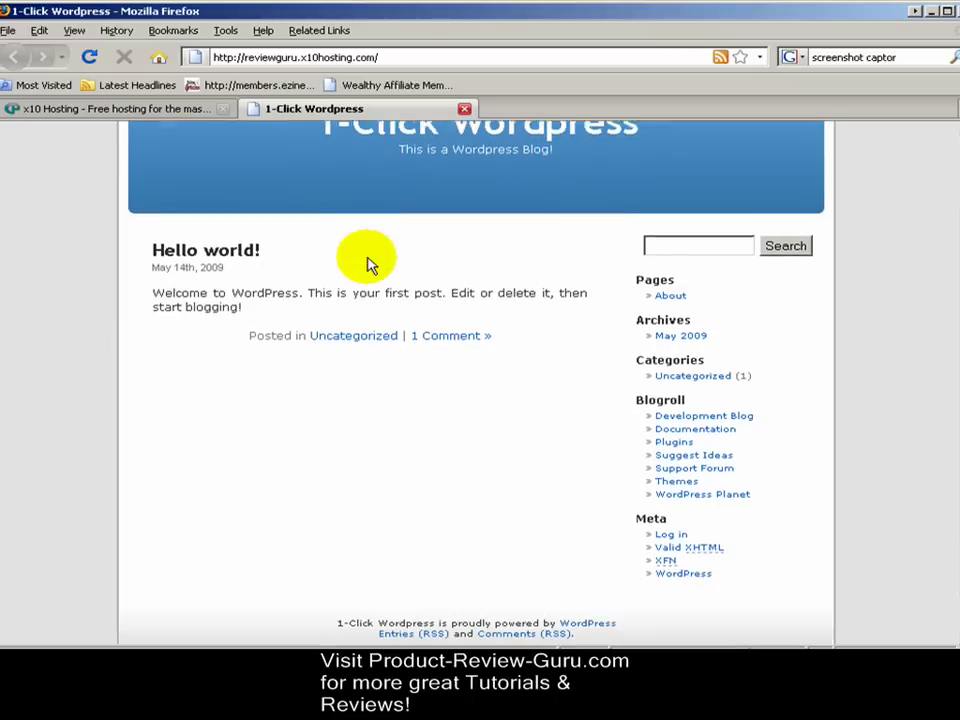
{"action": "scroll", "coordinate": [368, 263], "scroll_direction": "up", "scroll_amount": 3}
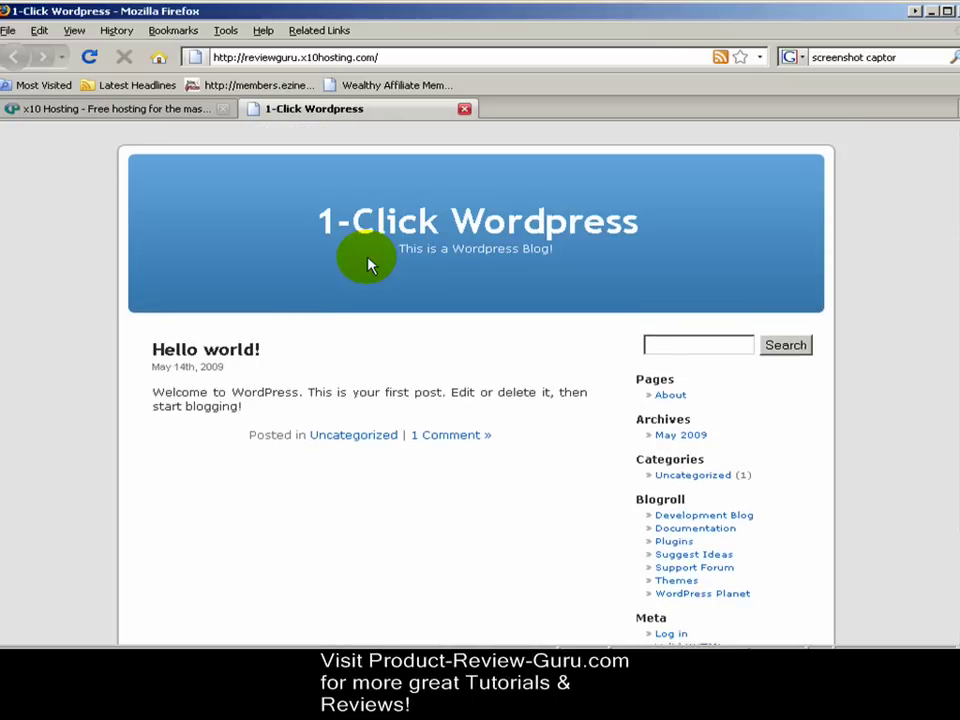